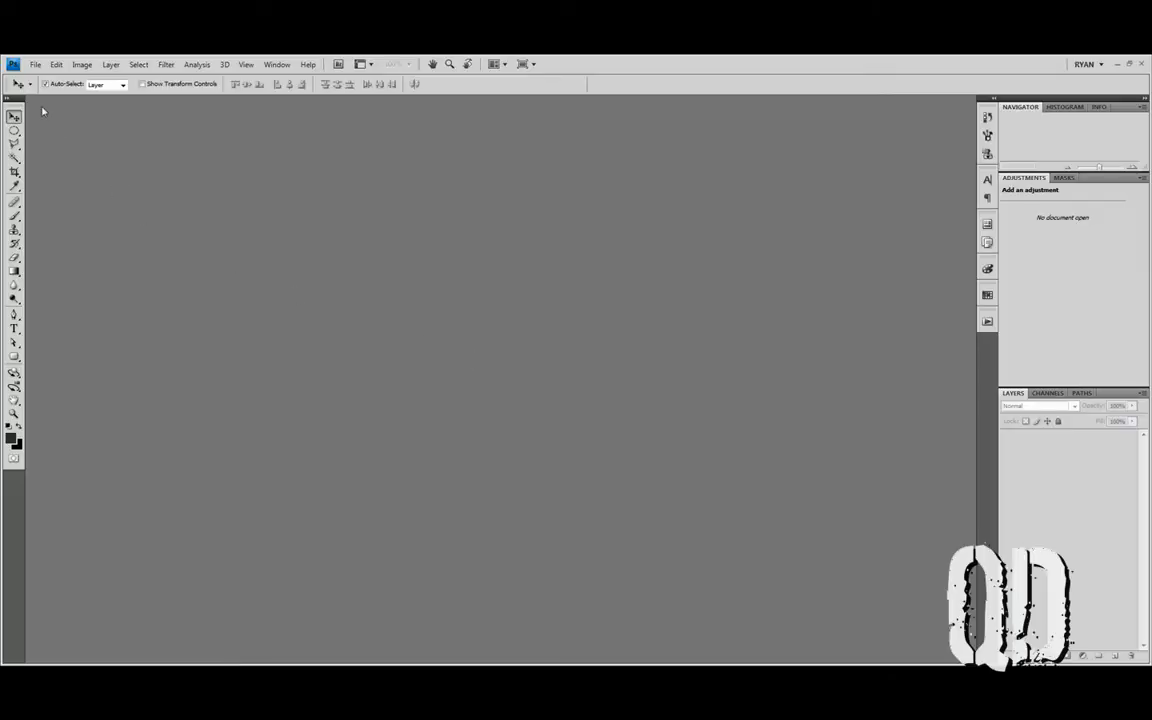
- Create a new 1000 × 800 pixel document named 'Final Hour 4'
left_click(35, 64)
left_click(40, 74)
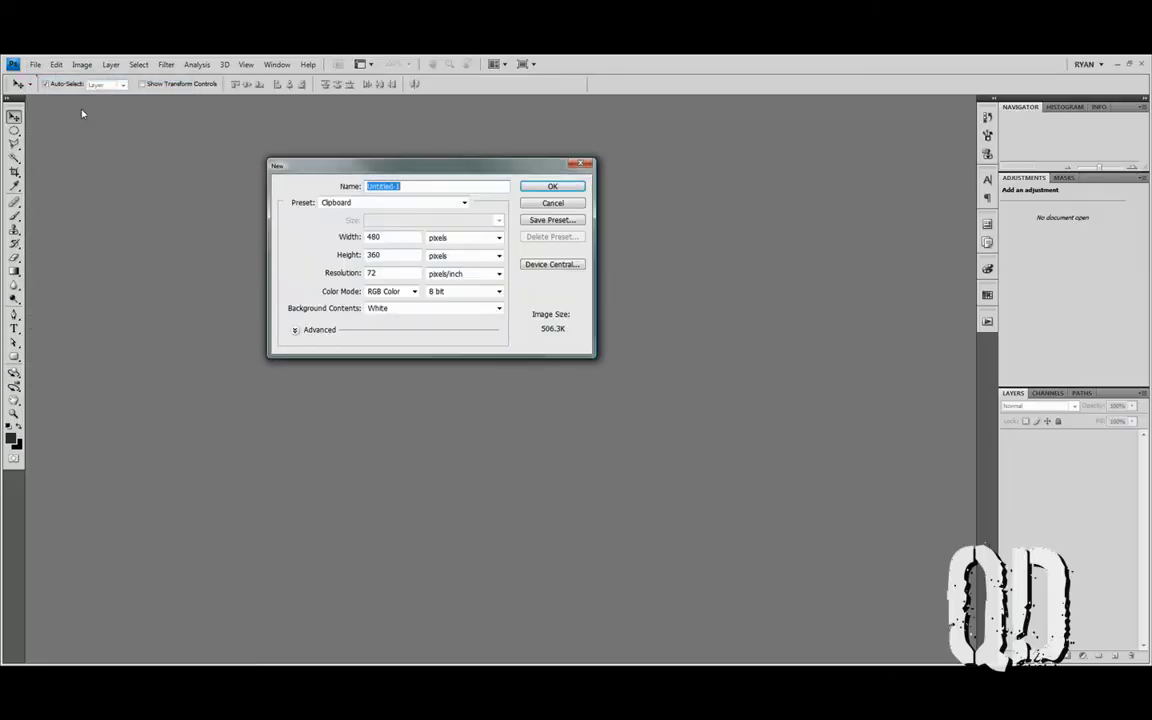
double_click(380, 237)
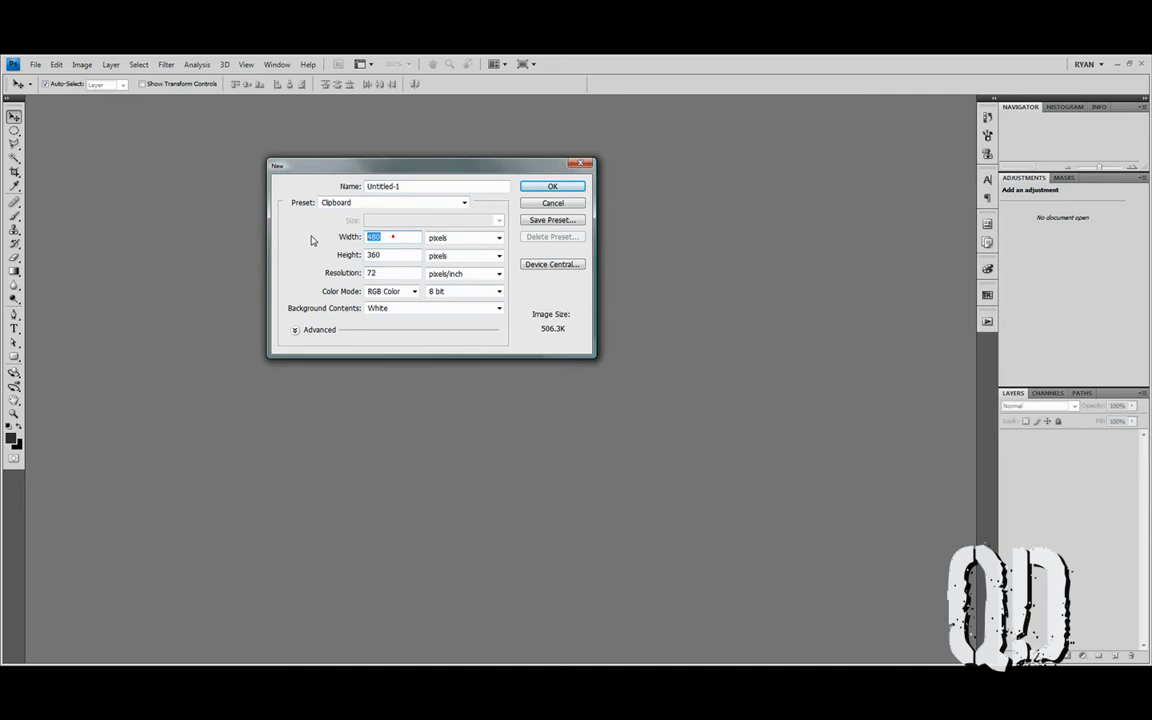
type("1000")
double_click(374, 255)
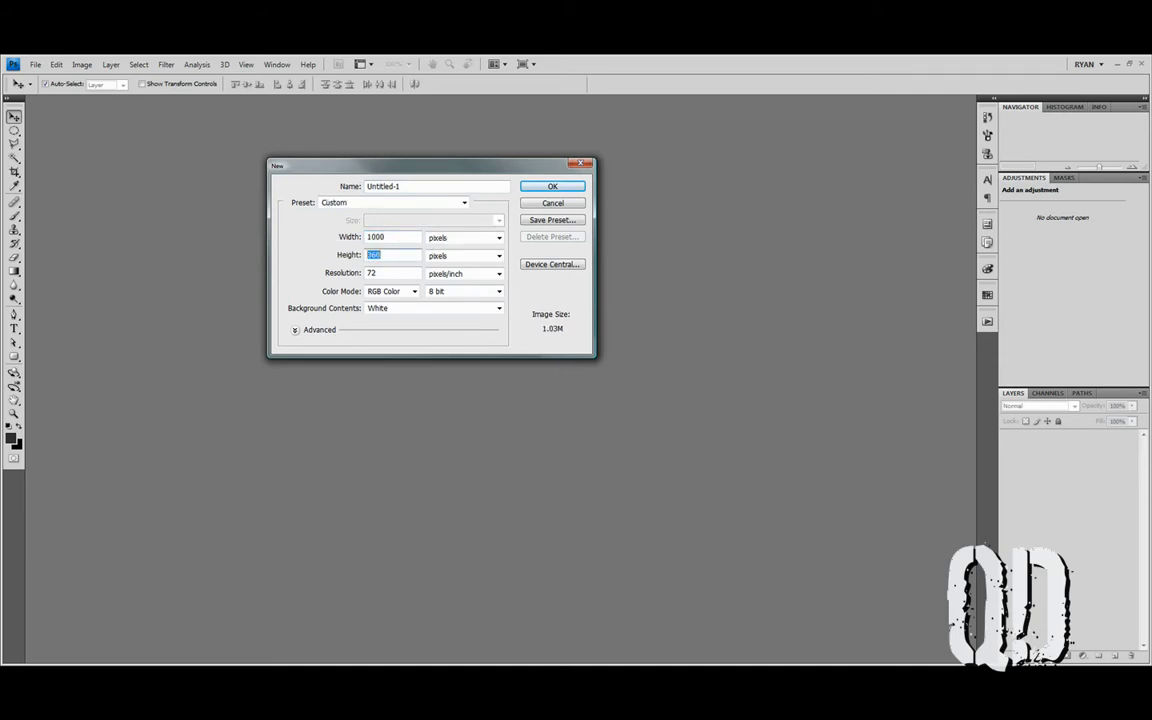
type("800")
left_click_drag(428, 185, 265, 188)
type("Final Hour 4")
key("Return")
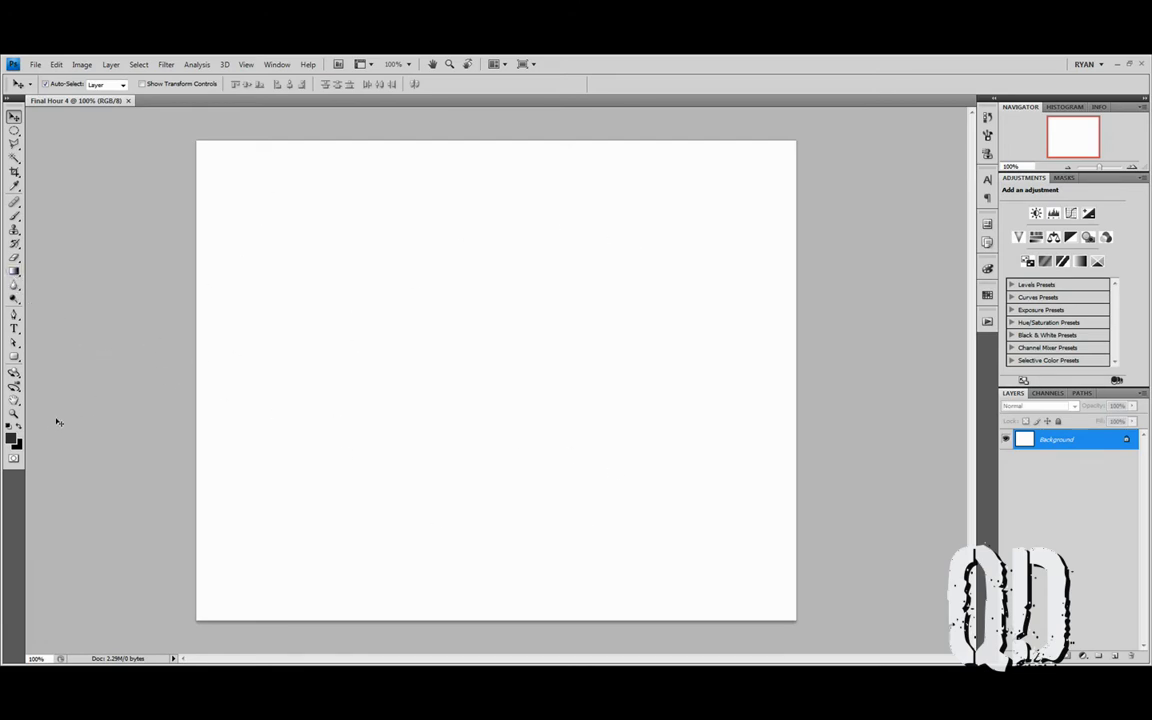
- Fill the background with a dark radial gradient centred near the top of the canvas
left_click(14, 271)
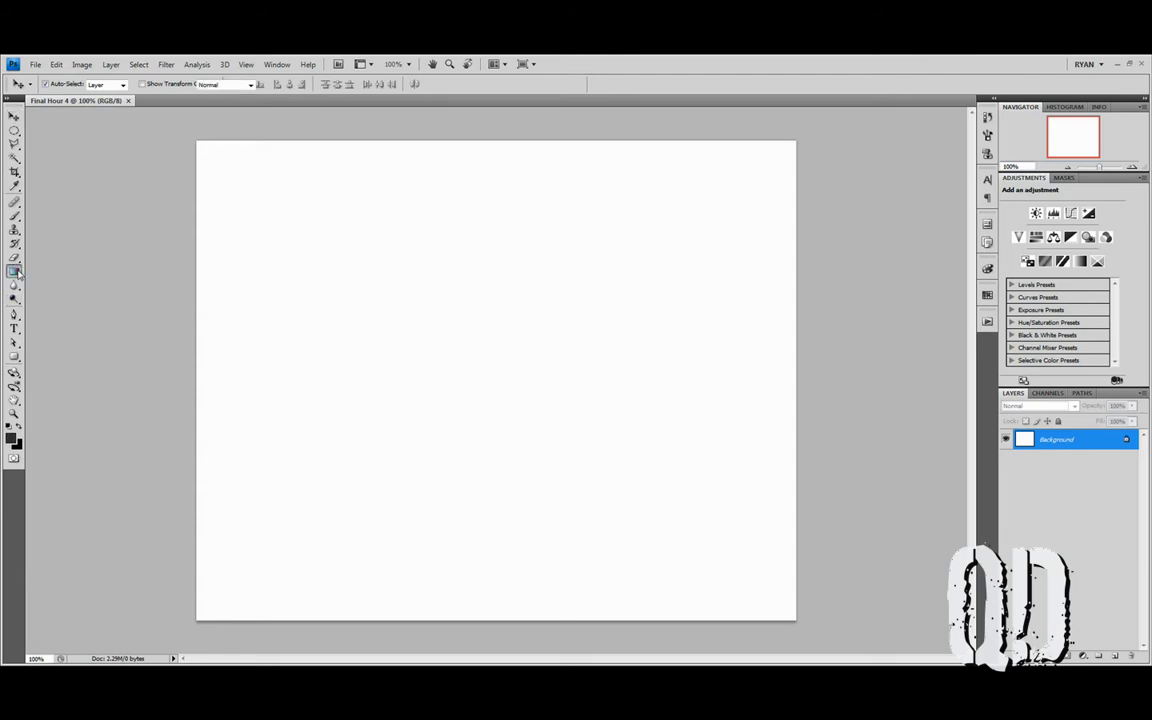
left_click(123, 84)
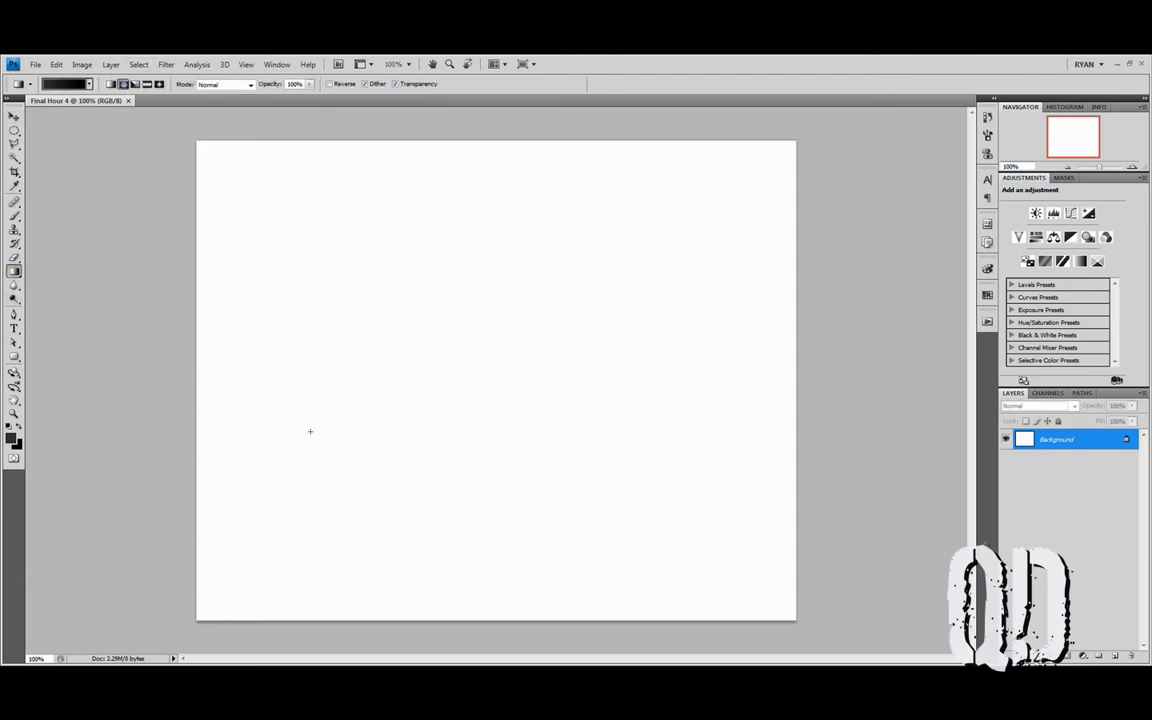
left_click_drag(280, 330, 790, 615)
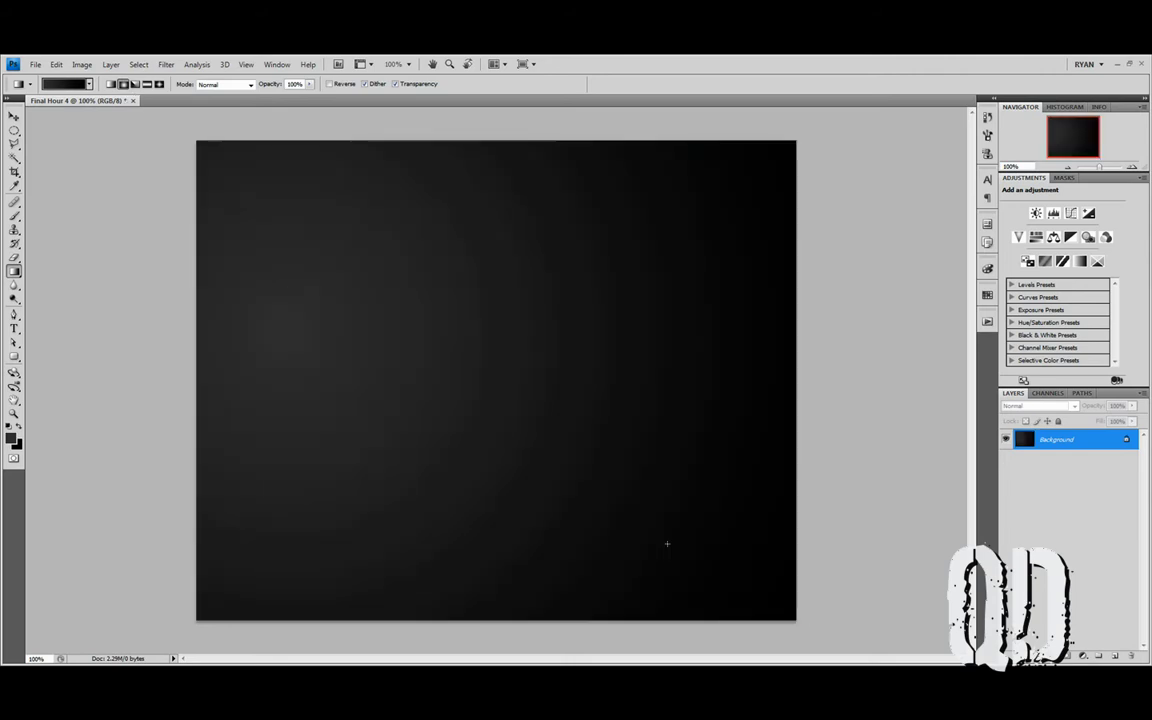
left_click_drag(489, 358, 800, 618)
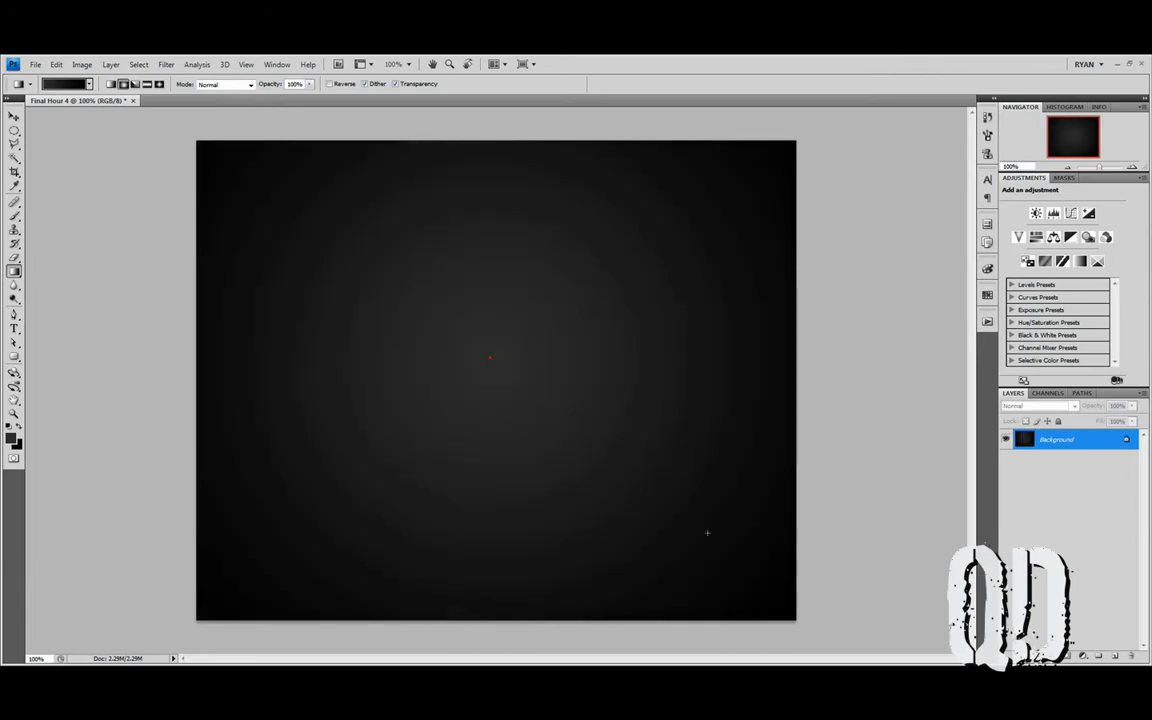
left_click_drag(480, 233, 894, 490)
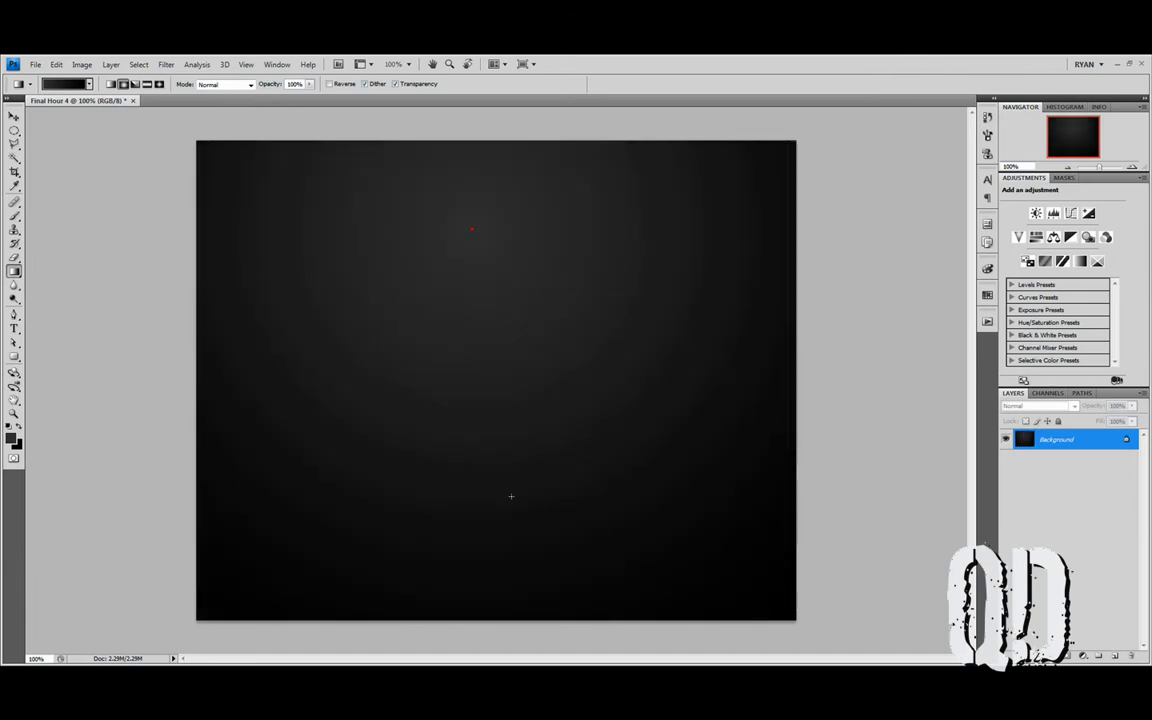
left_click(14, 116)
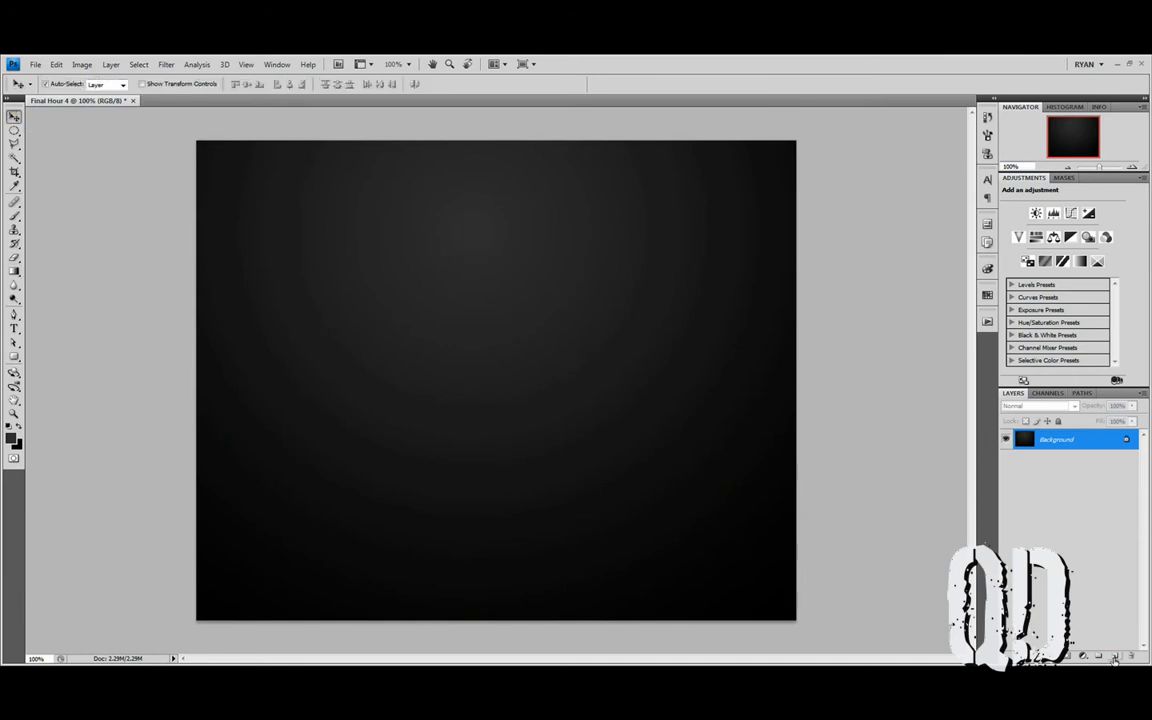
- On a new layer, type 'FINAL HOUR' in white with the Type tool
left_click(1115, 658)
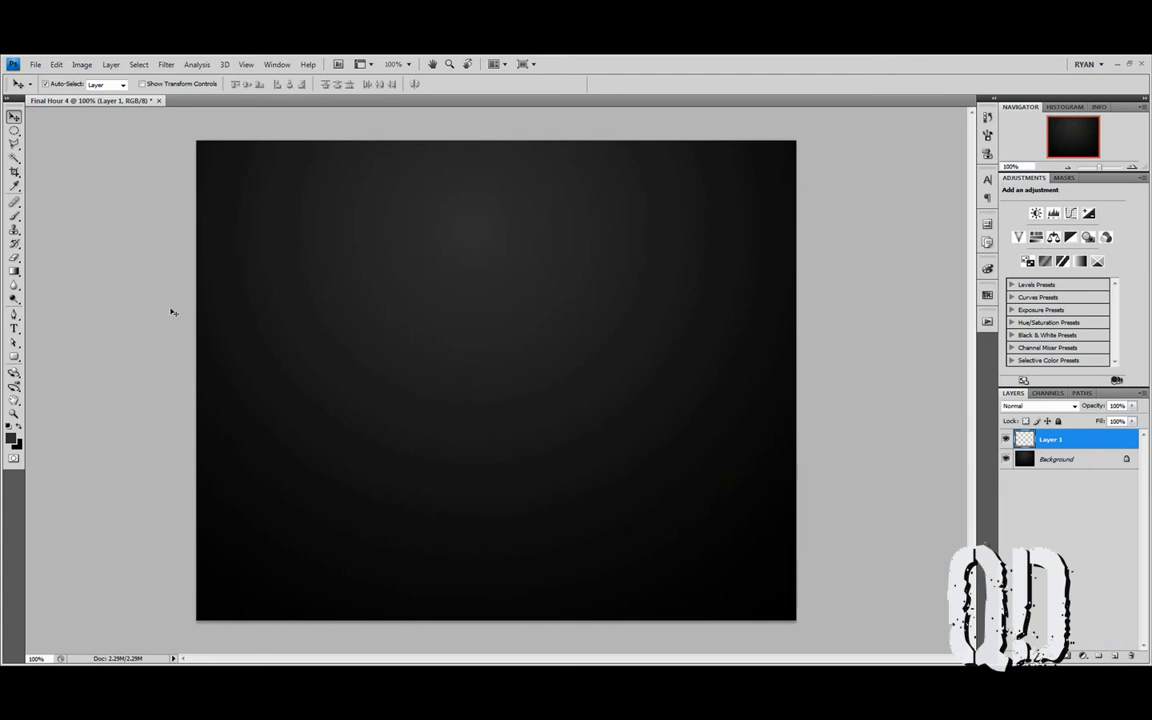
left_click(15, 328)
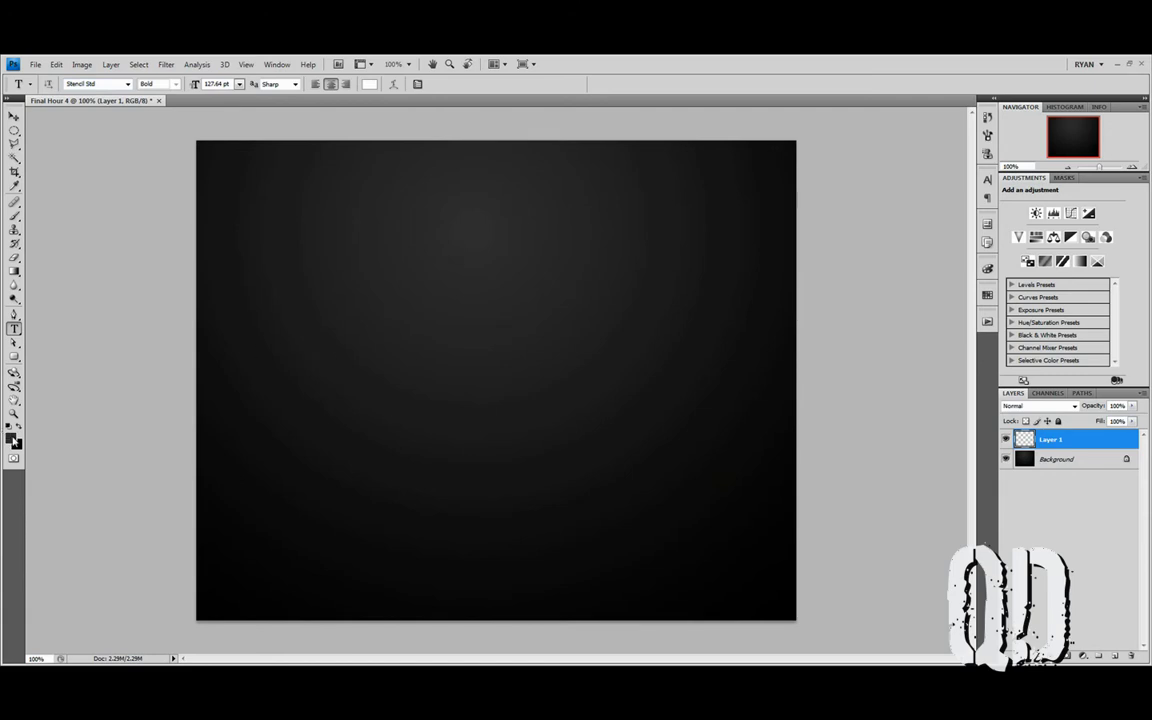
left_click(11, 437)
left_click(670, 461)
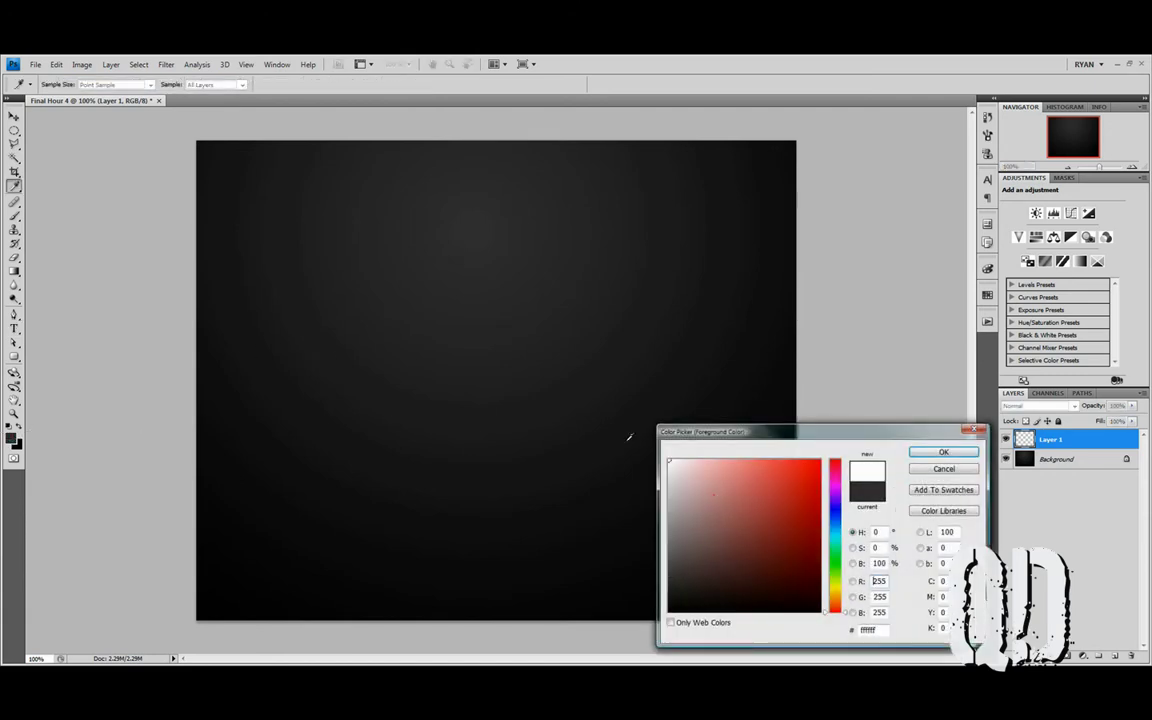
left_click(943, 452)
left_click(335, 368)
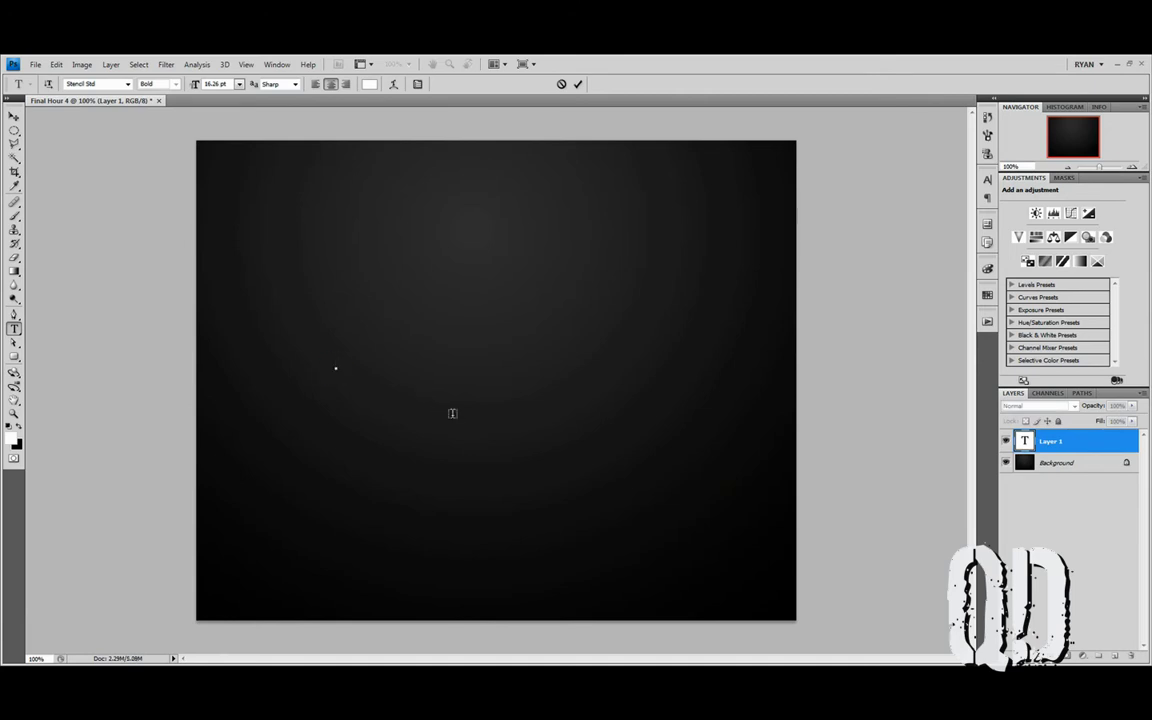
type("FINAL HOUR")
- Scale the FINAL HOUR text up large and centre it on the canvas
left_click(14, 116)
key("ctrl+t")
left_click_drag(377, 362, 776, 212)
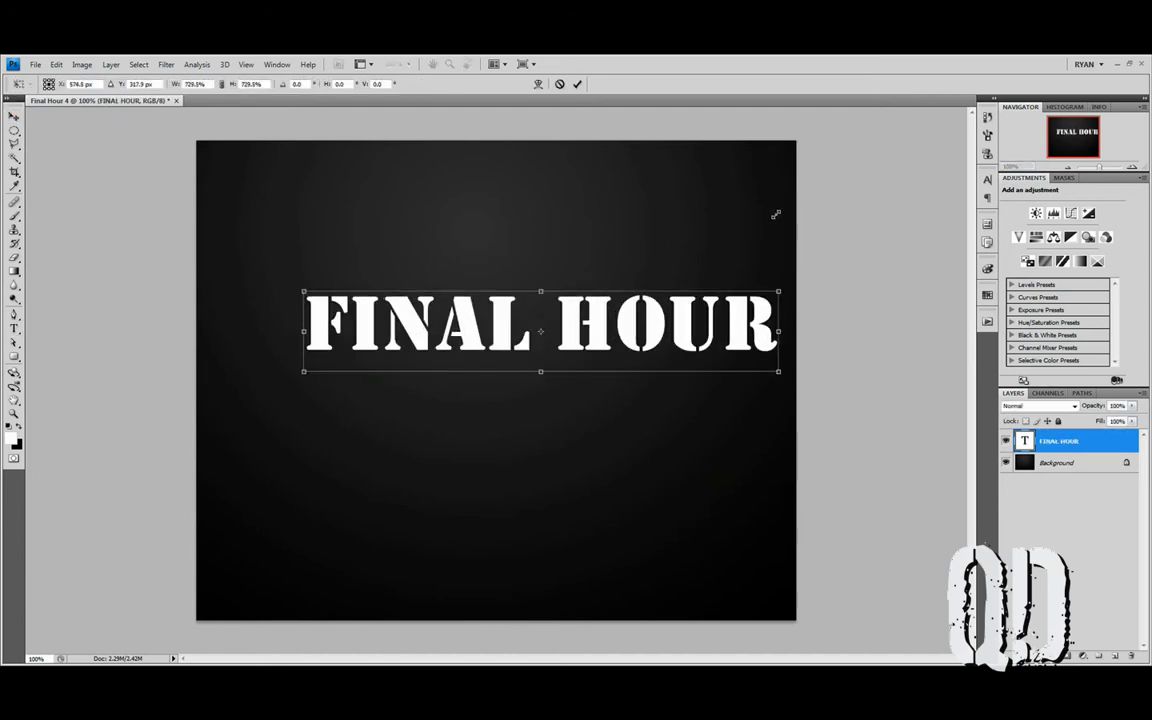
left_click_drag(716, 364, 705, 374)
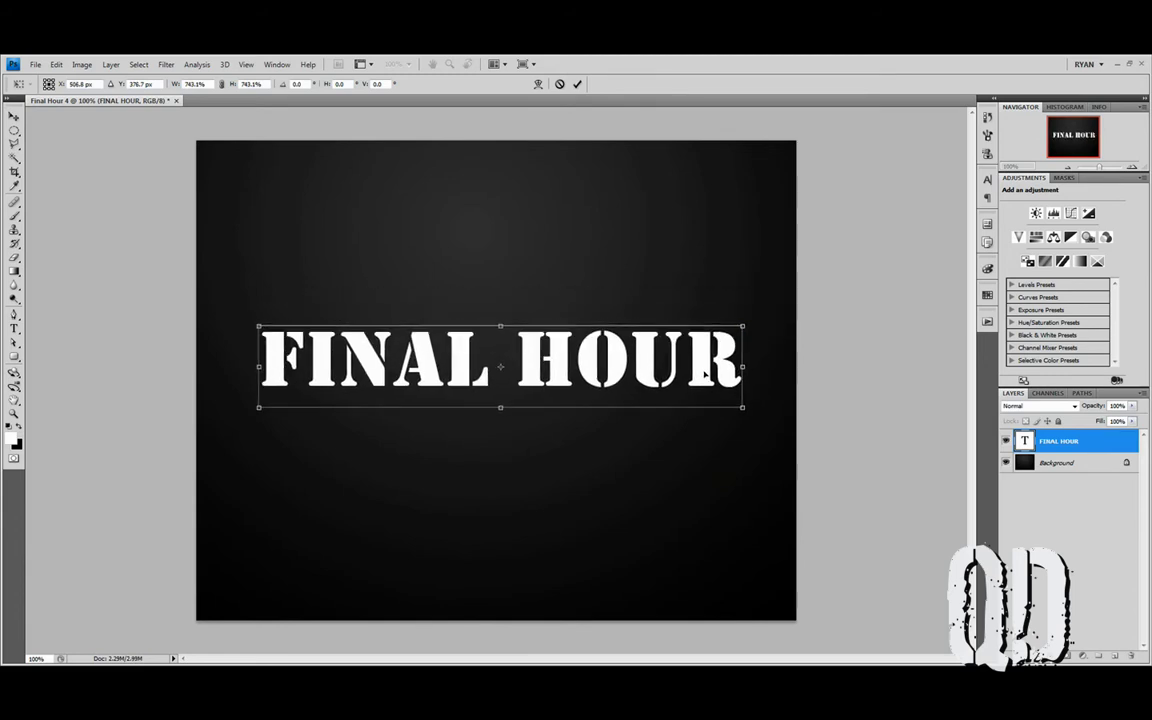
key("Return")
key("shift+Down")
left_click(708, 373)
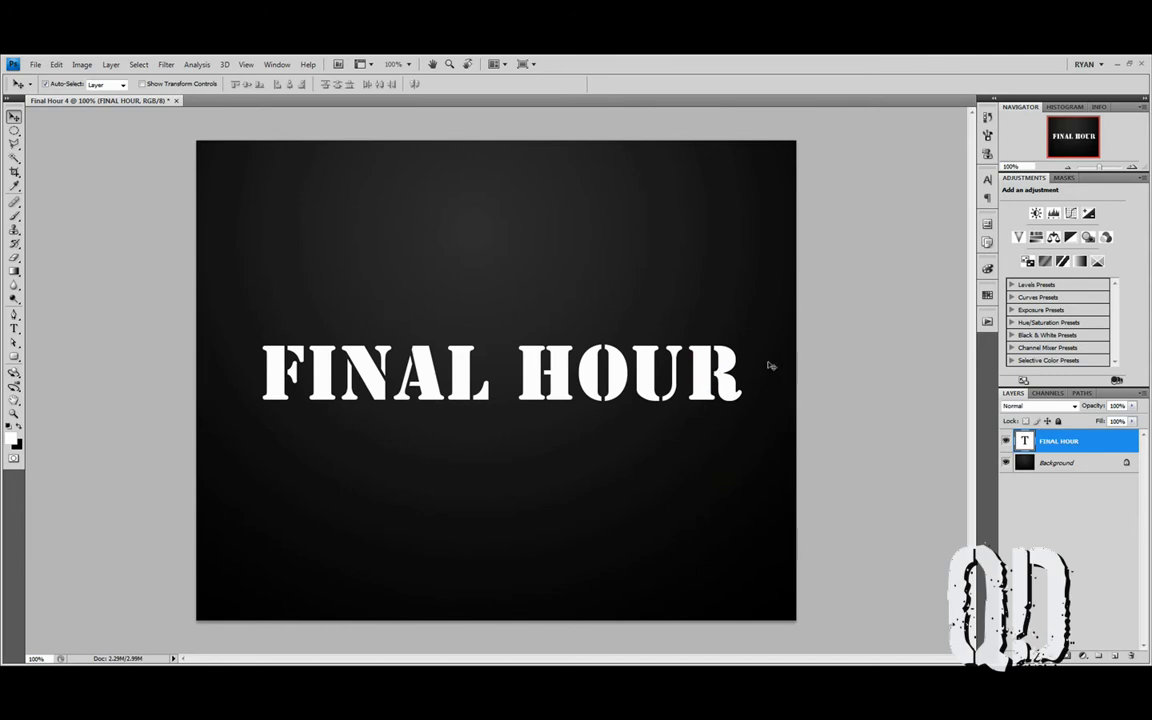
key("Up")
key("Up")
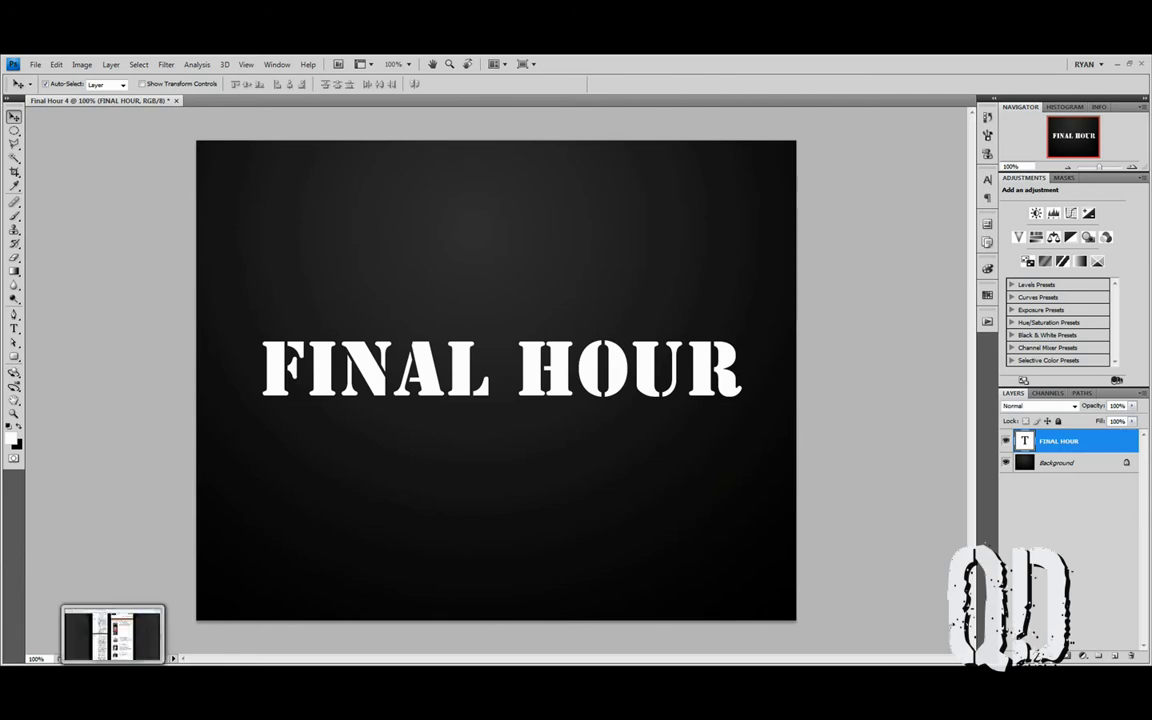
- Search Google Images for 'rust' in Firefox
mouse_move(222, 68)
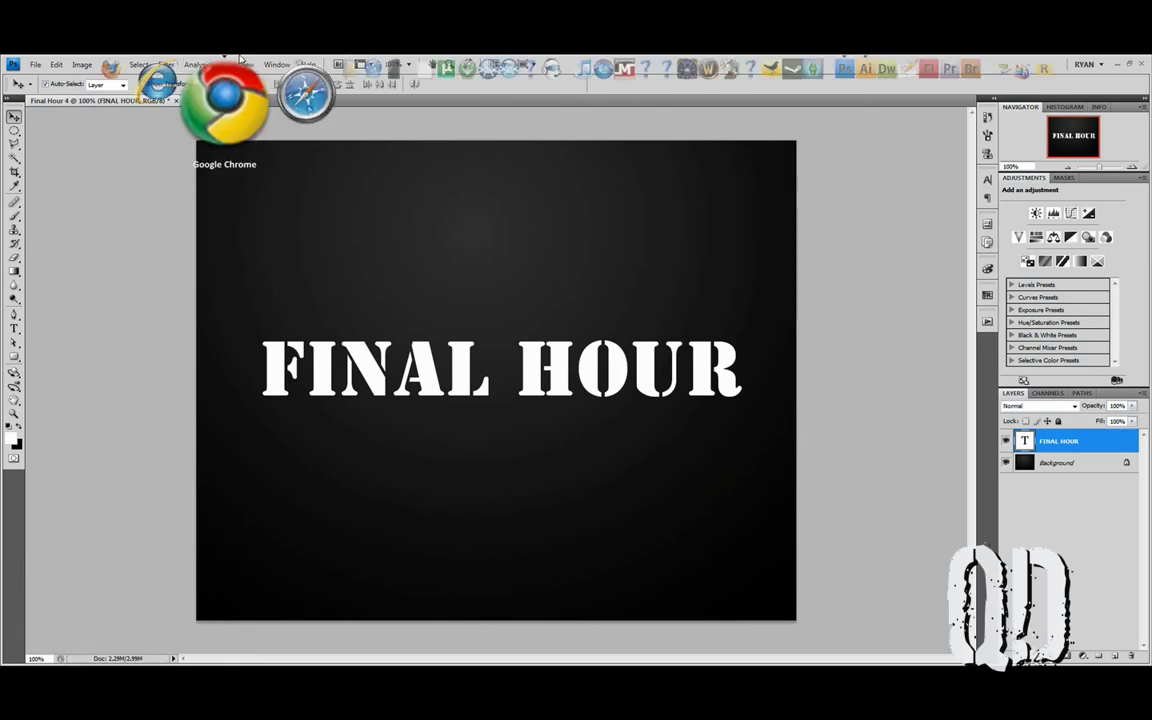
left_click(184, 72)
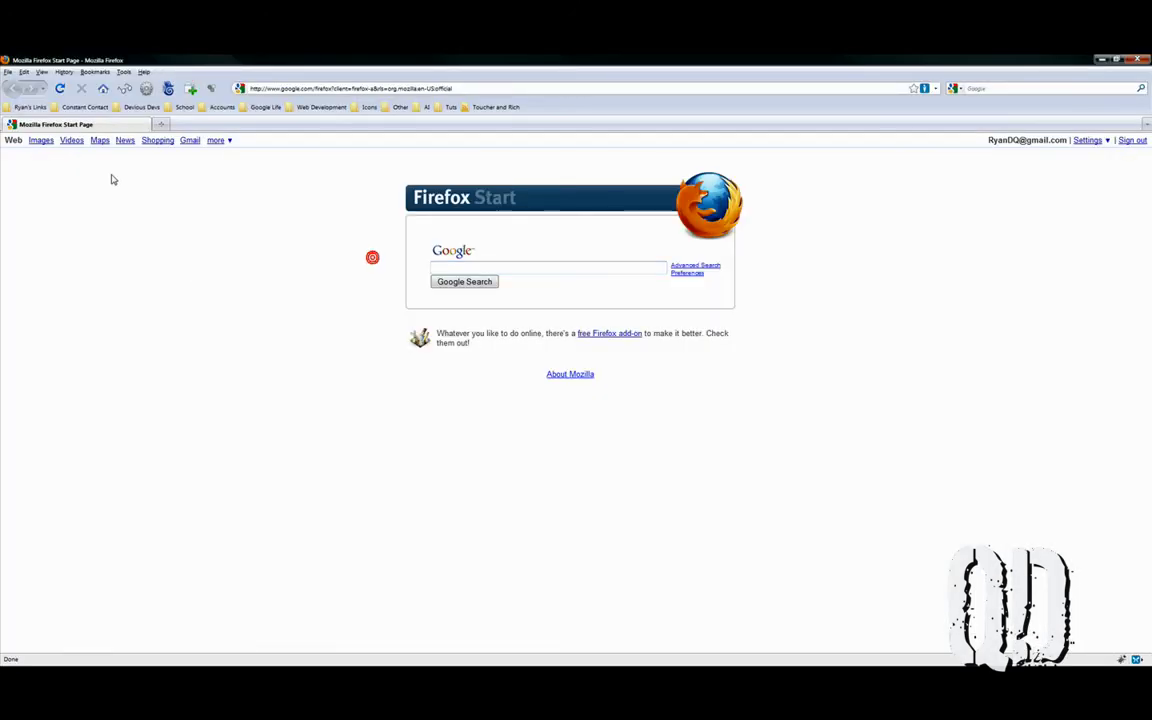
left_click(40, 141)
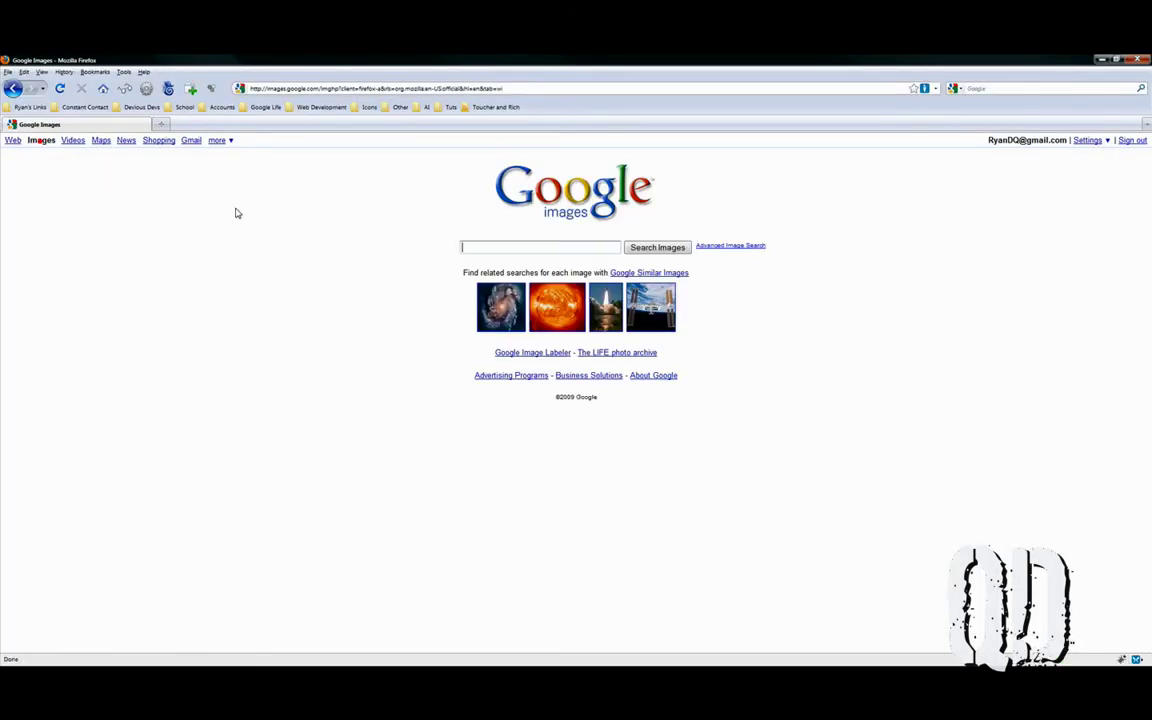
type("rust")
key("Return")
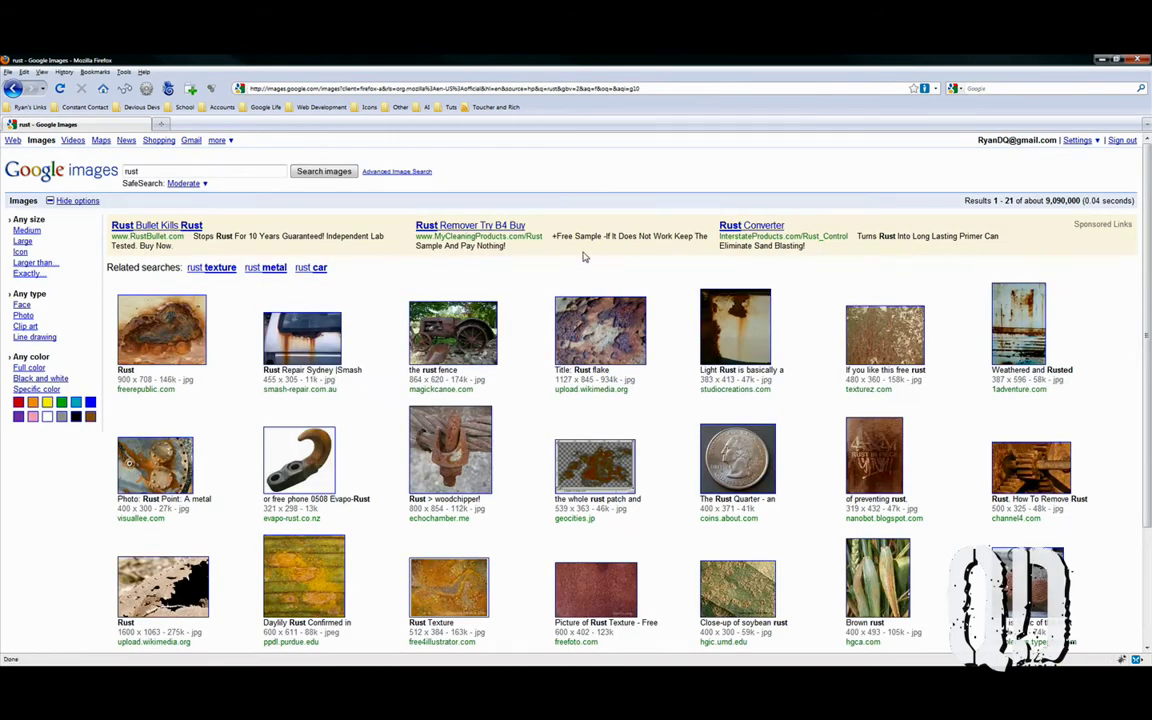
- Copy the full-size rust texture image and return to Photoshop
left_click(889, 344)
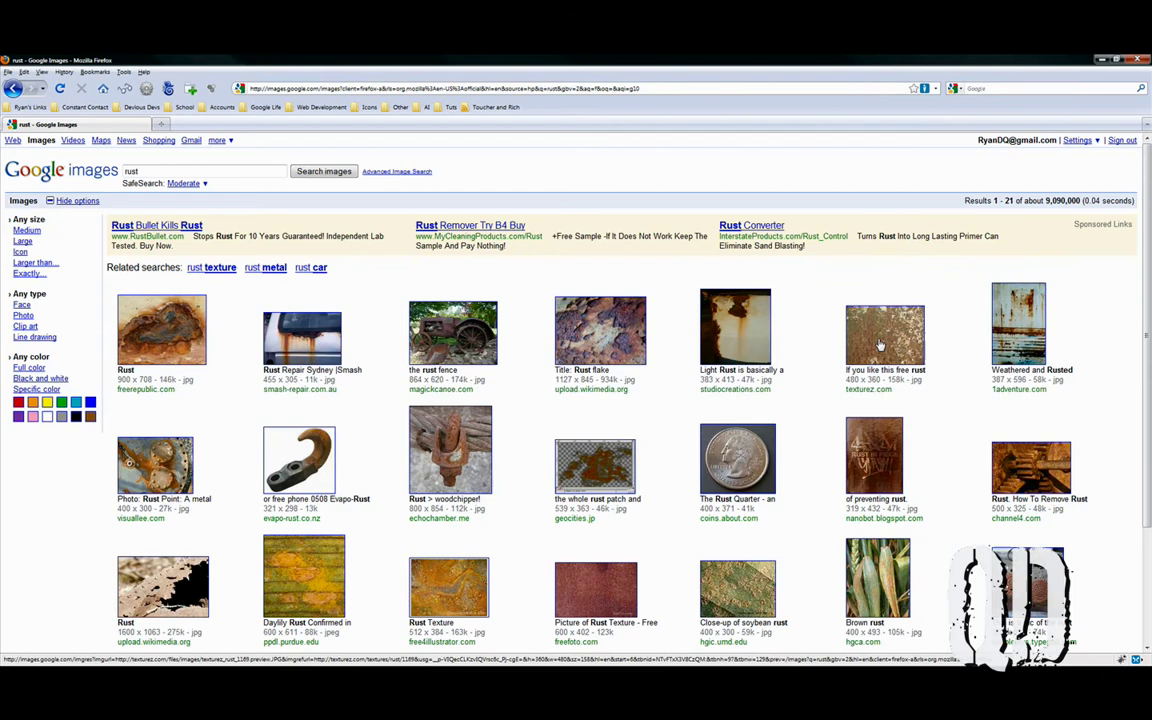
left_click(31, 178)
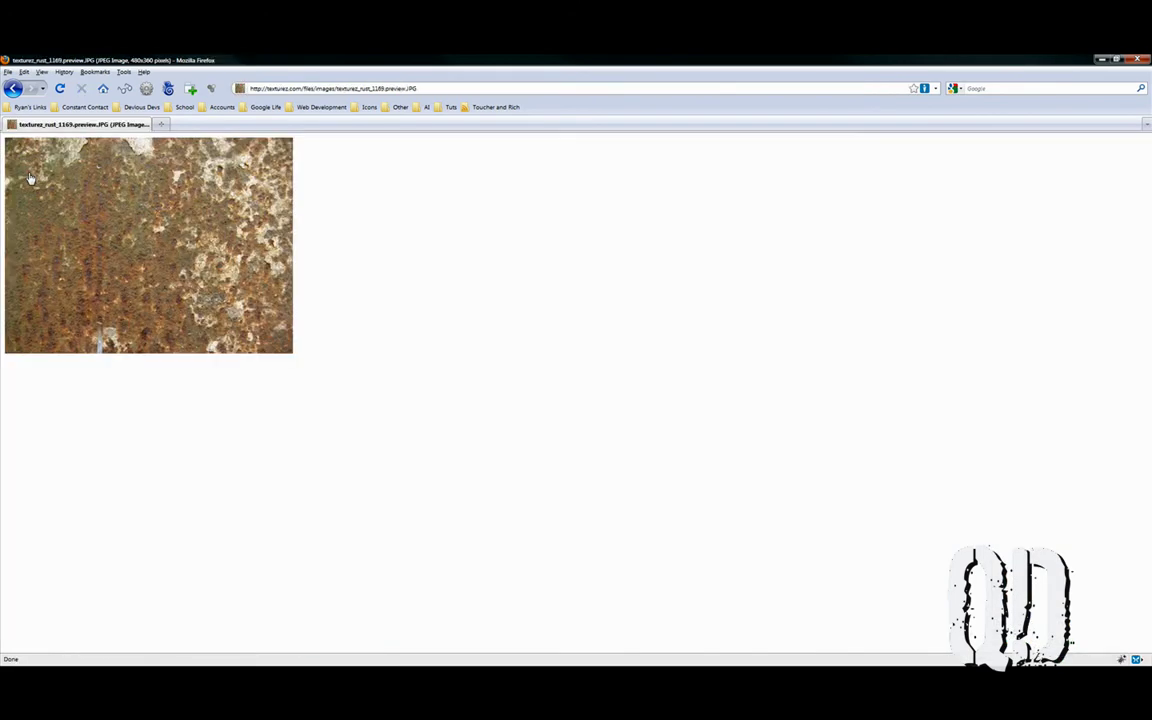
right_click(174, 224)
left_click(198, 234)
key("alt+Tab")
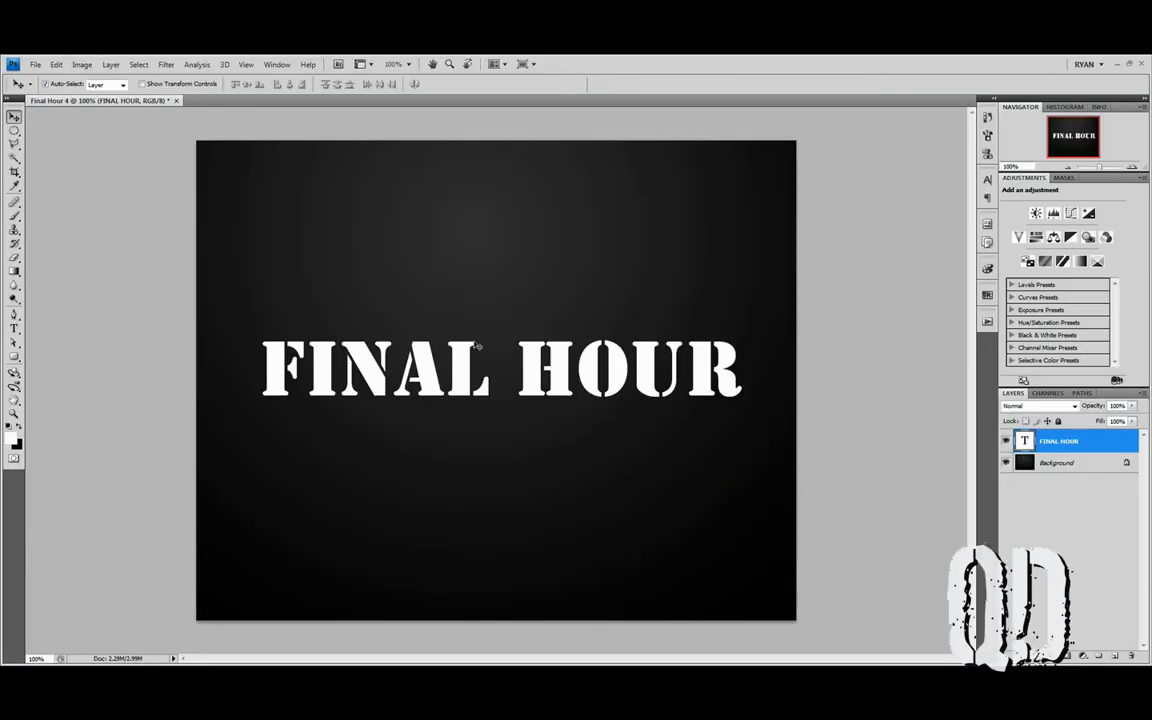
- Paste the rust texture as a layer and define it as a pattern named 'Rust'
key("ctrl+v")
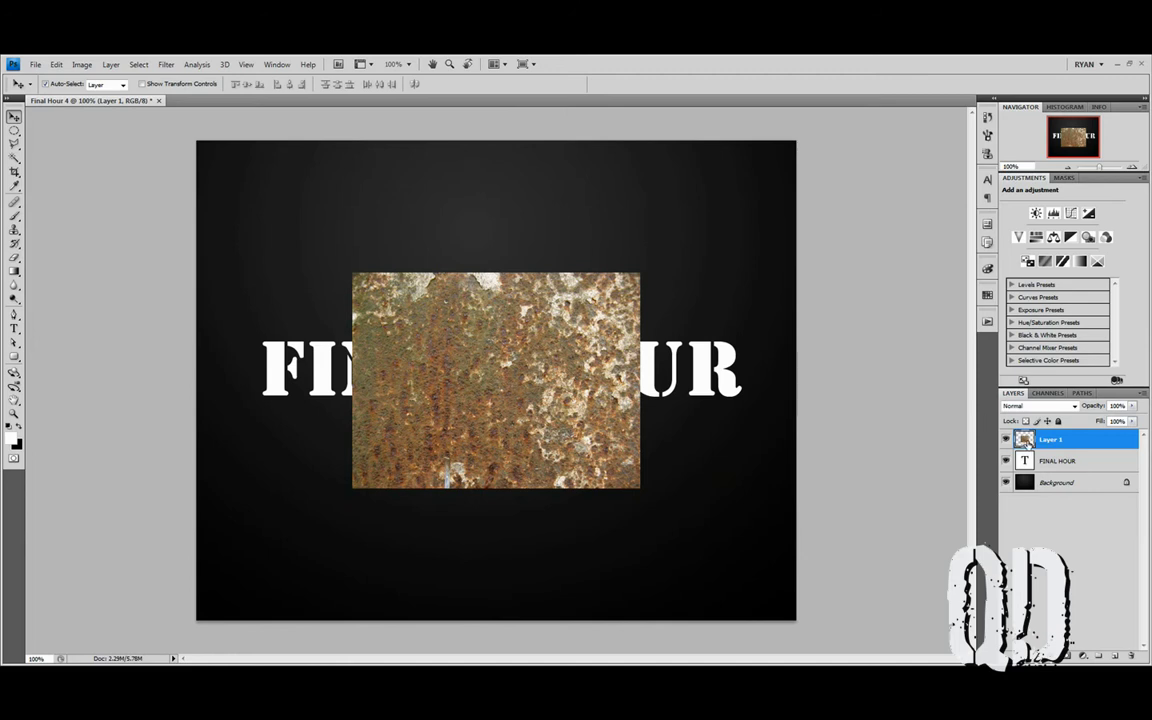
left_click(1024, 440, "ctrl")
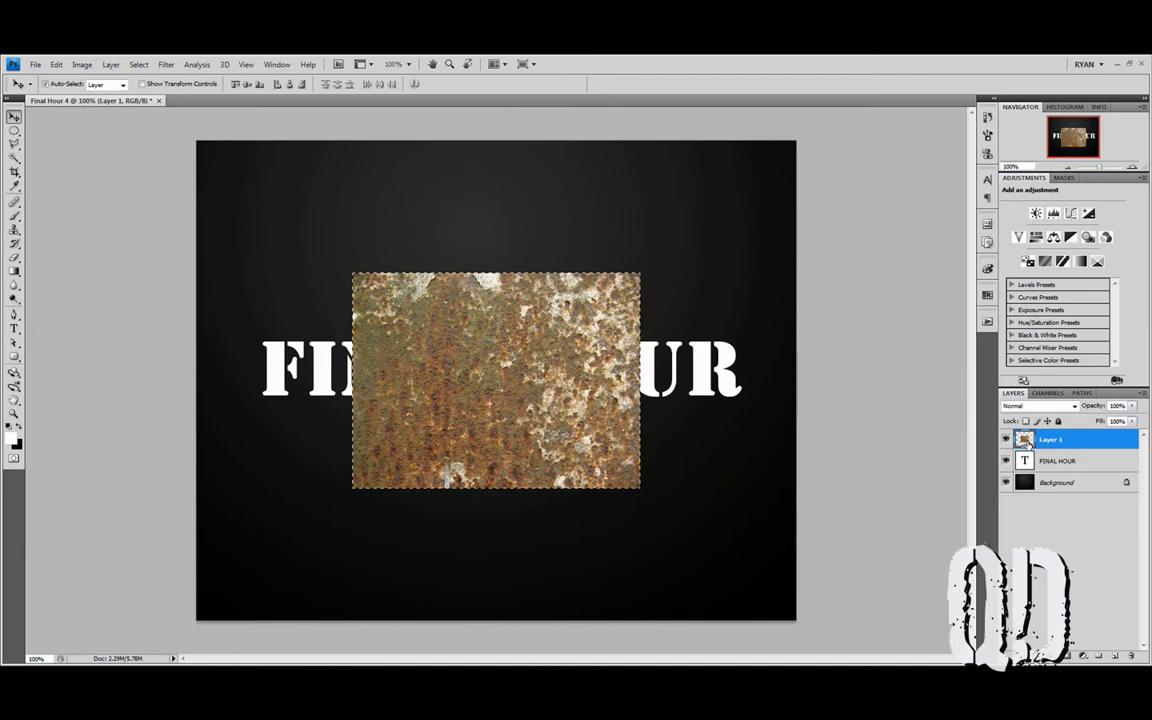
left_click(57, 64)
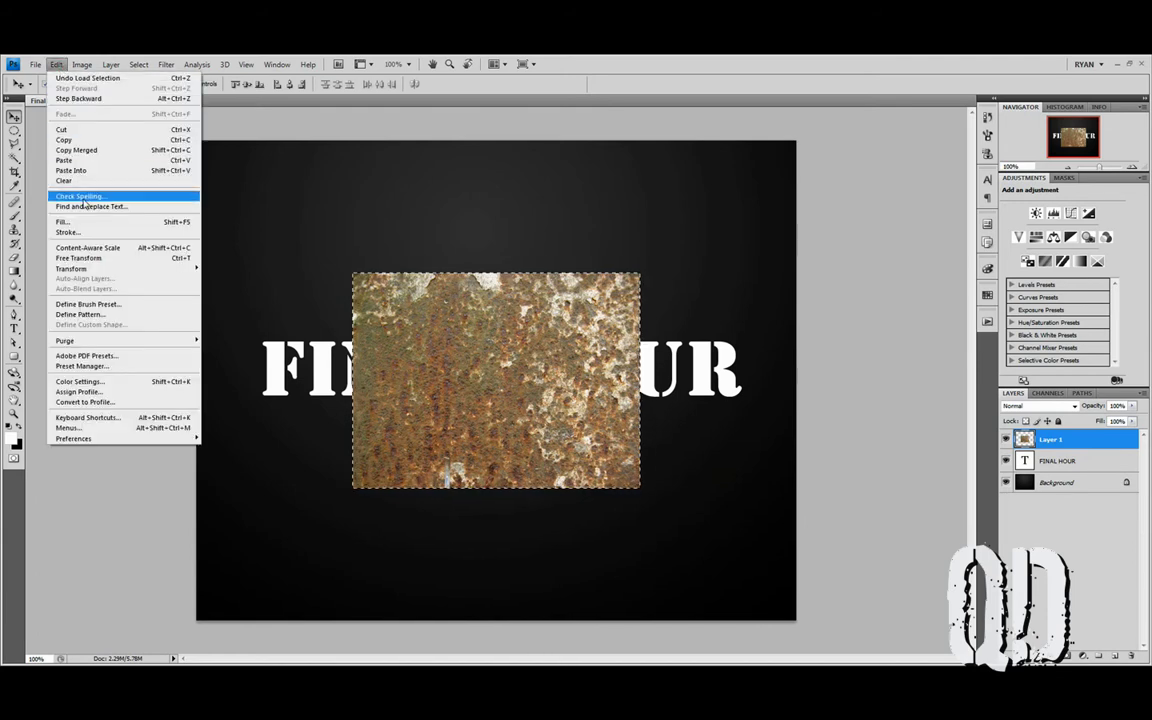
left_click(140, 318)
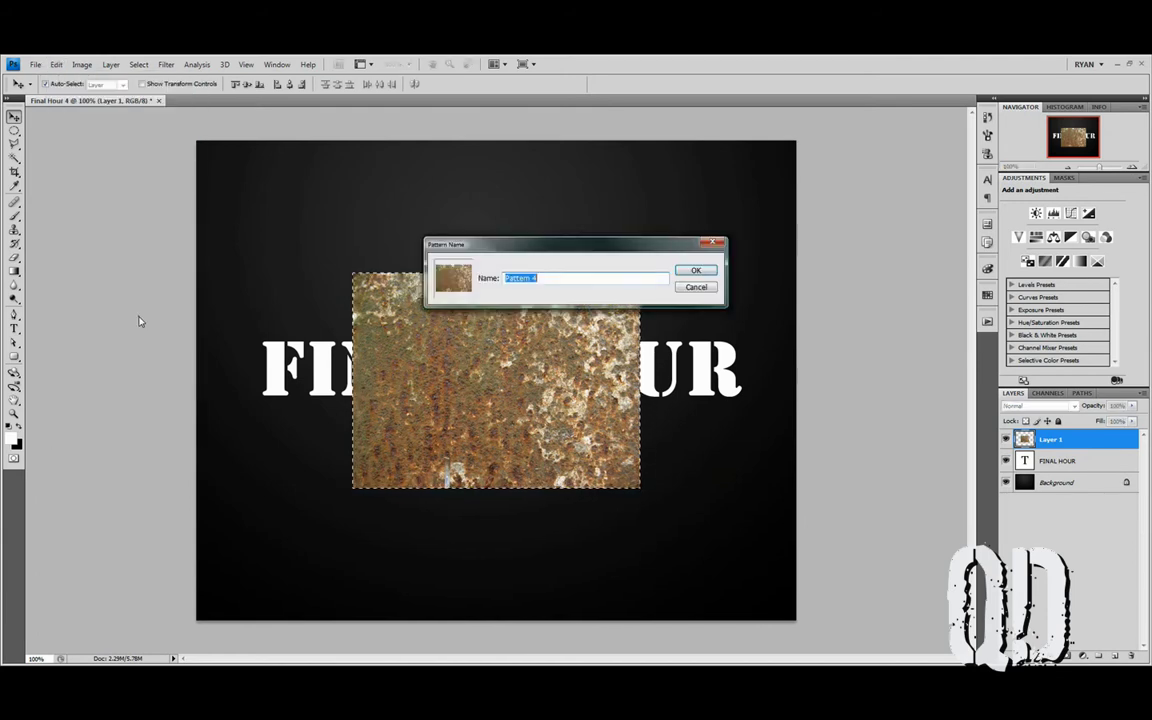
type("Rust")
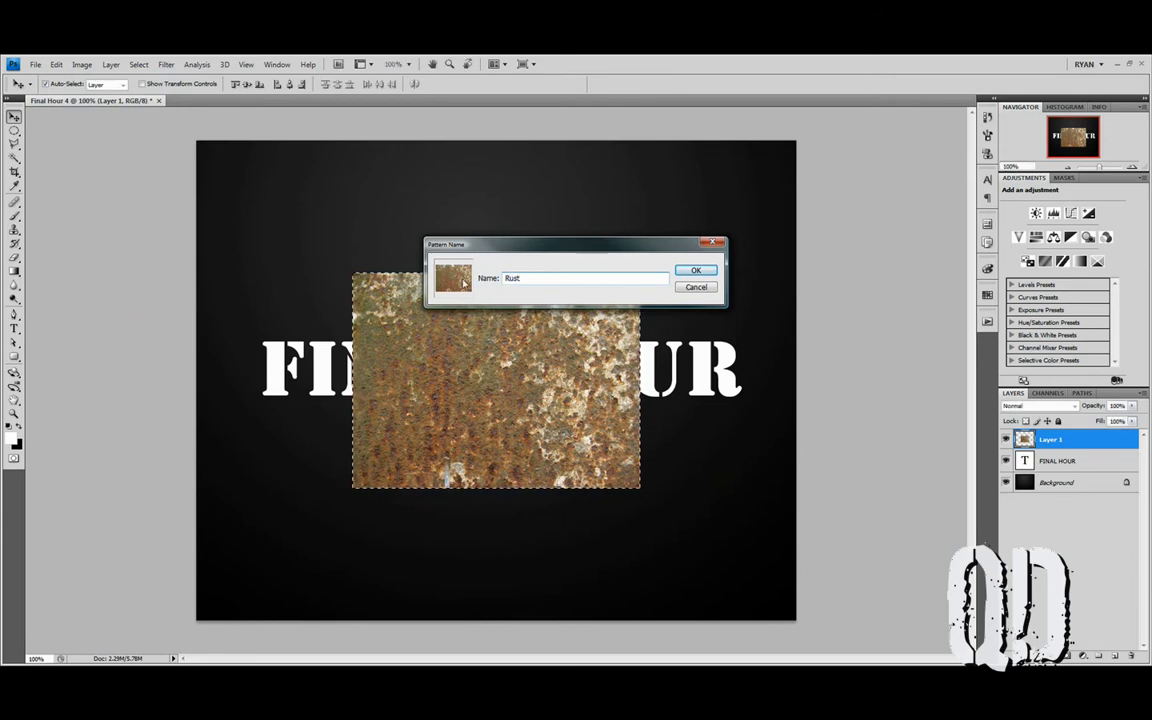
key("Return")
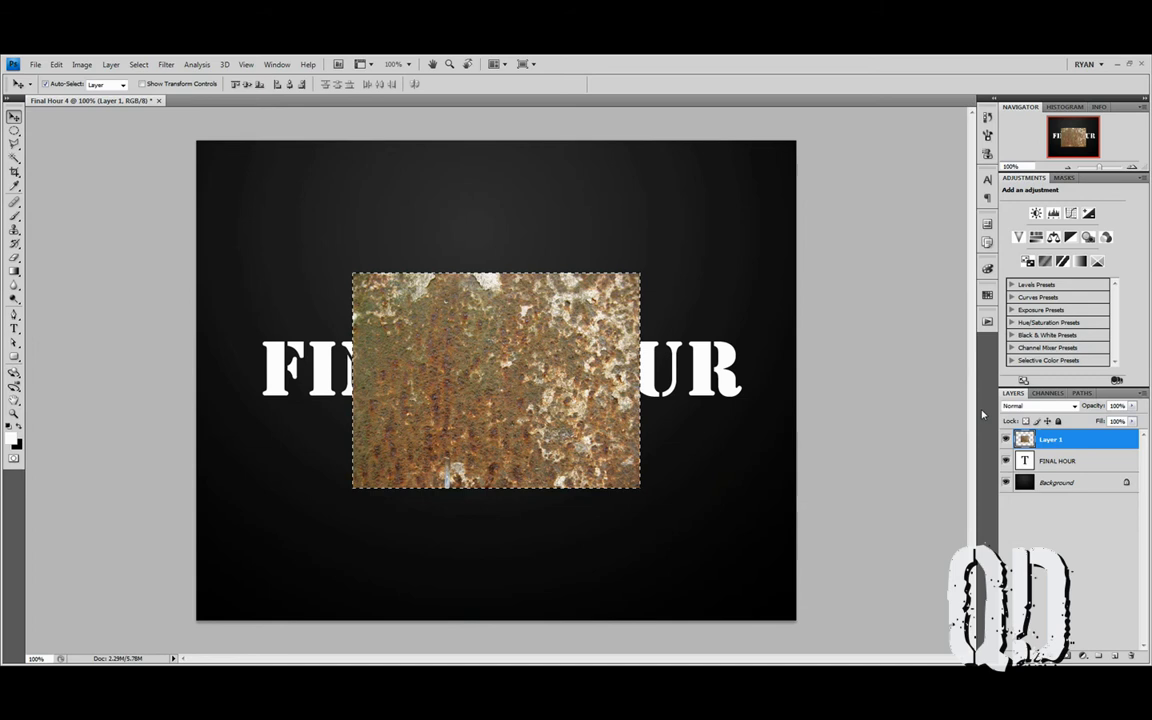
key("m")
key("ctrl+d")
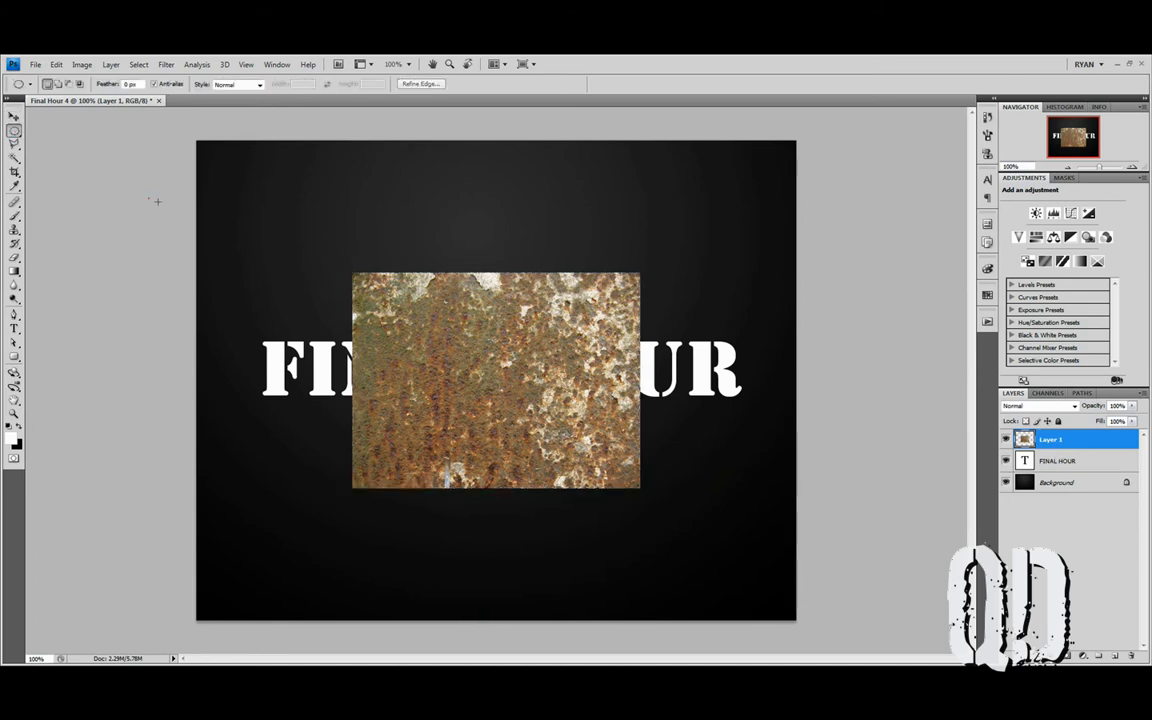
- Delete the rust photo layer and set the Paint Bucket to fill with the Rust pattern
left_click_drag(1100, 440, 1130, 647)
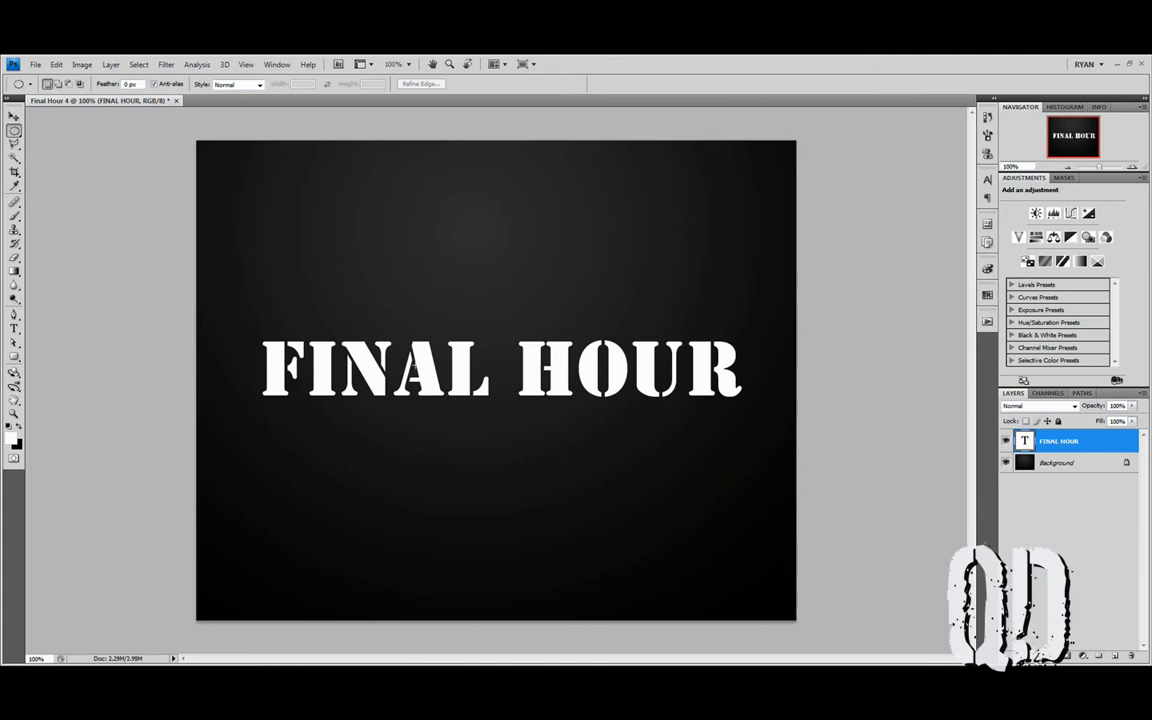
left_click(14, 270)
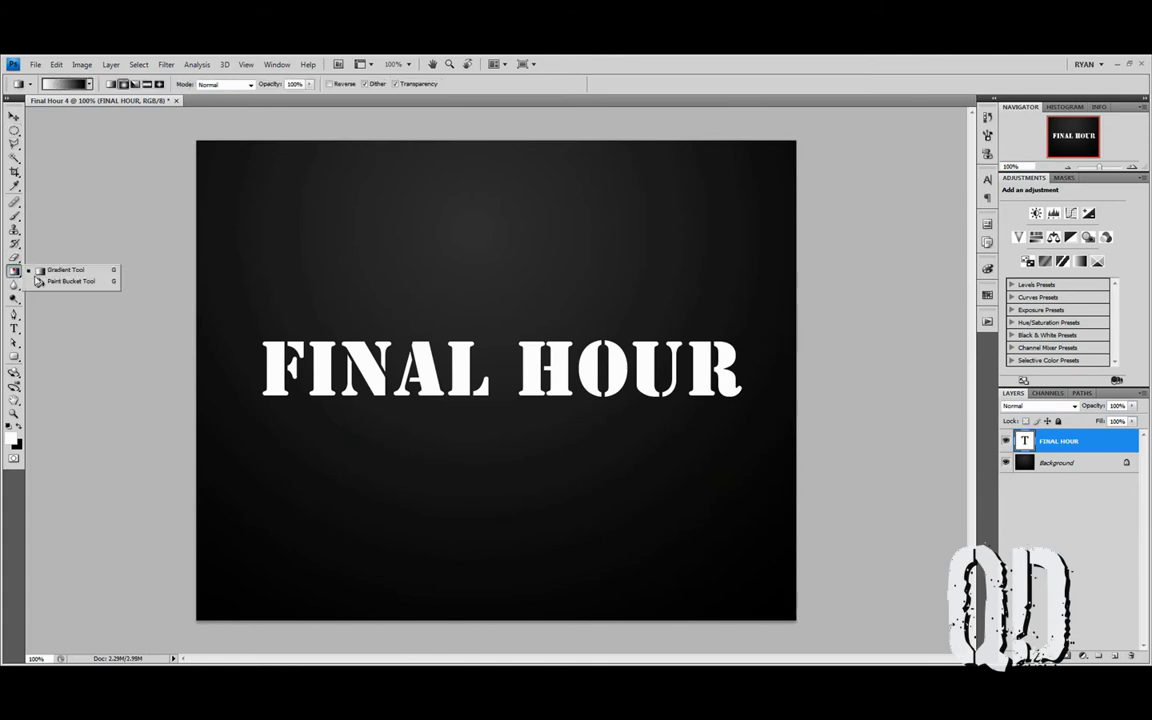
left_click(45, 281)
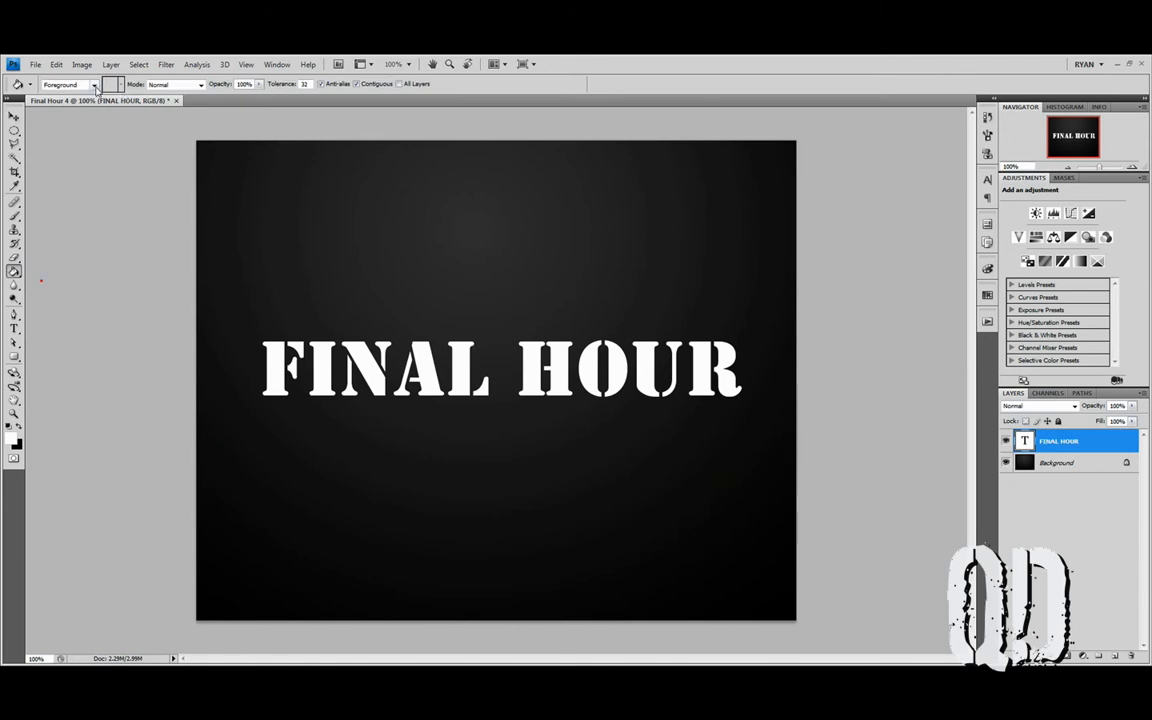
left_click(90, 85)
left_click(60, 105)
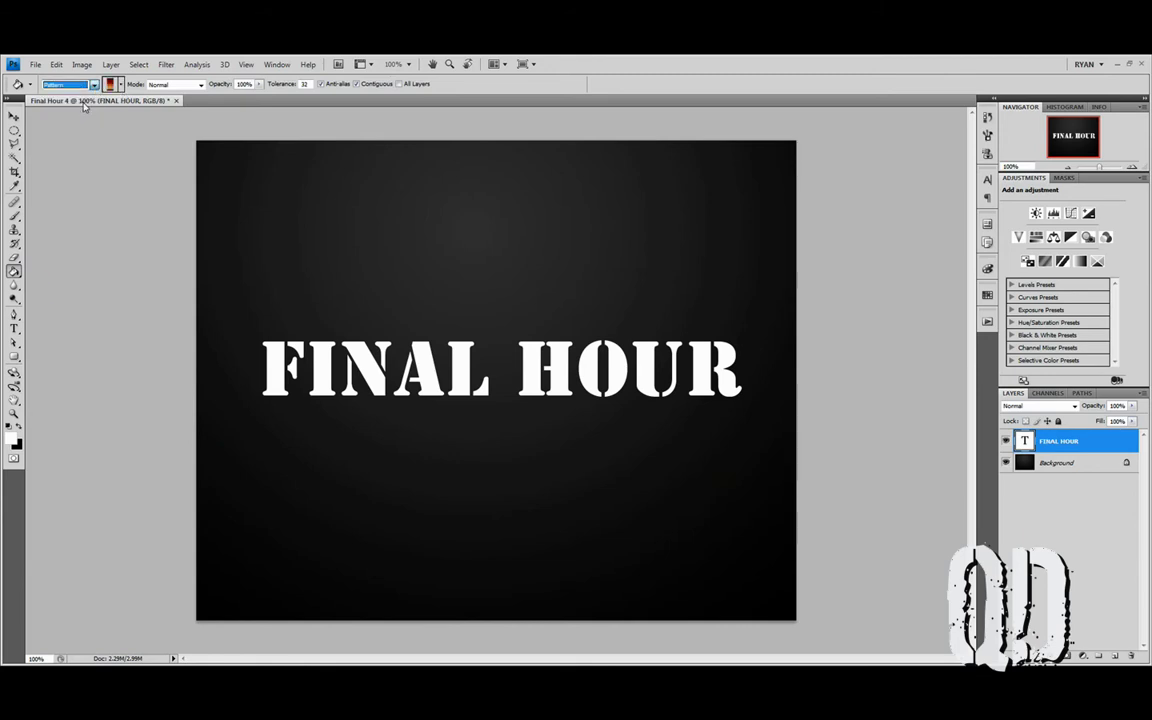
left_click(119, 85)
left_click(131, 153)
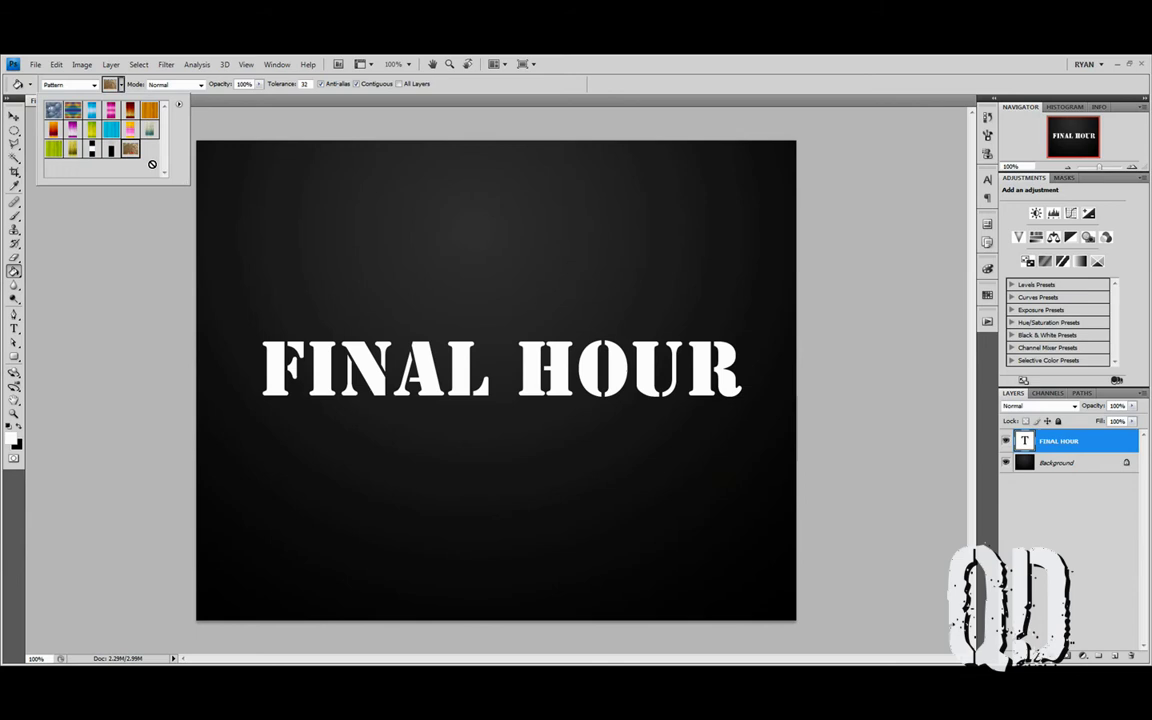
left_click(308, 229)
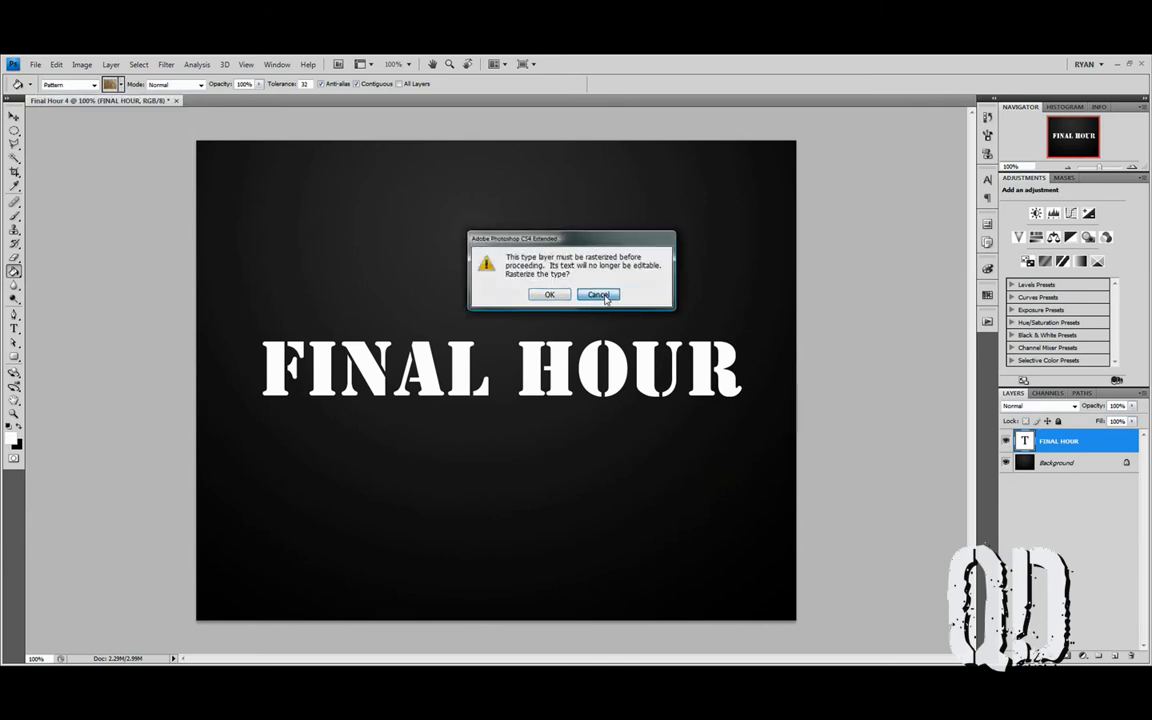
left_click(598, 294)
left_click(583, 291)
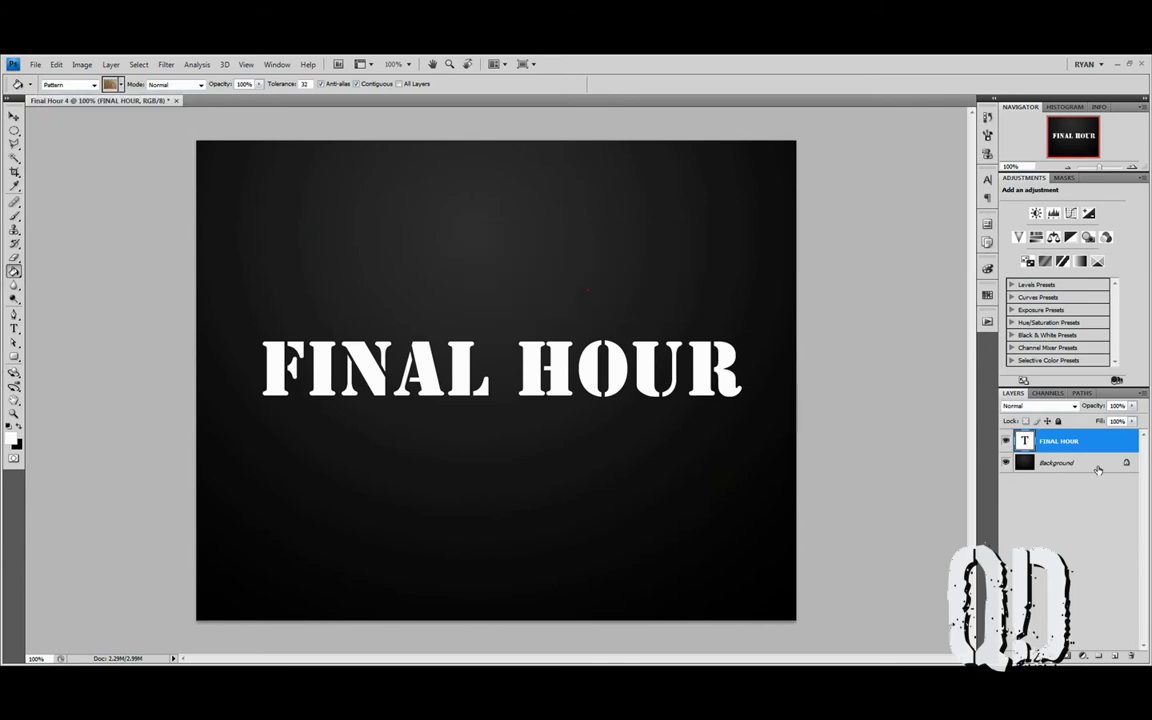
- Fill a new layer above the Background with the Rust pattern, in Multiply mode at 22% opacity
left_click(1097, 470)
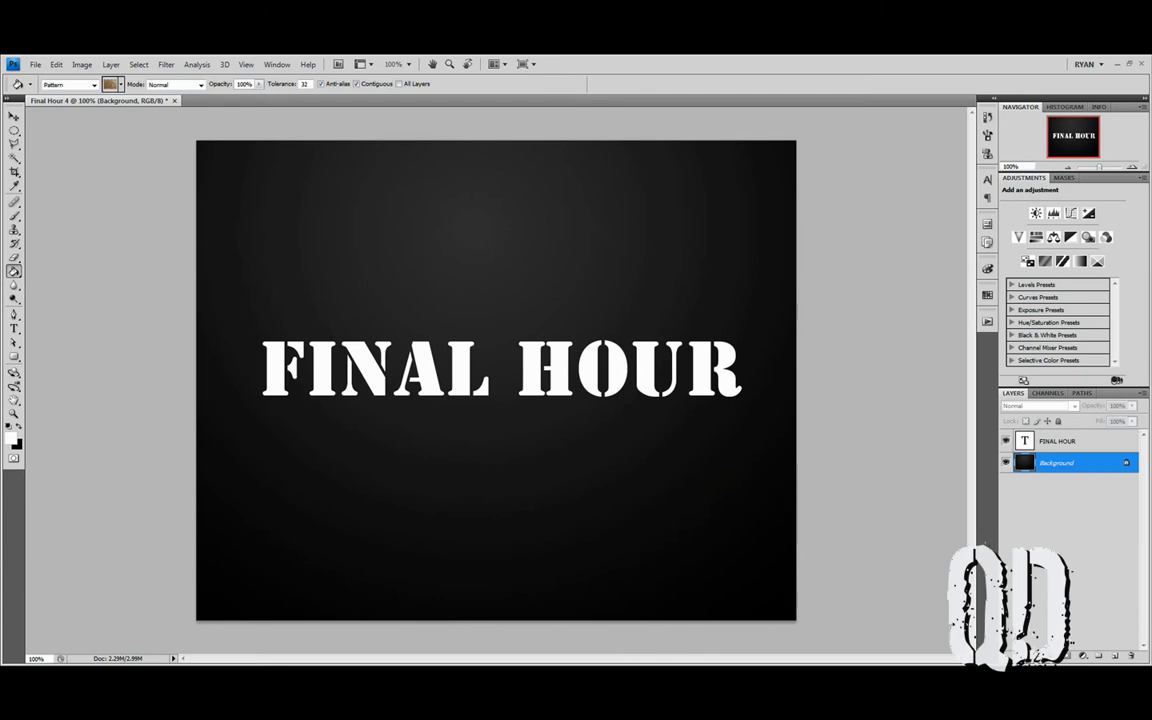
left_click(1113, 654)
left_click(468, 280)
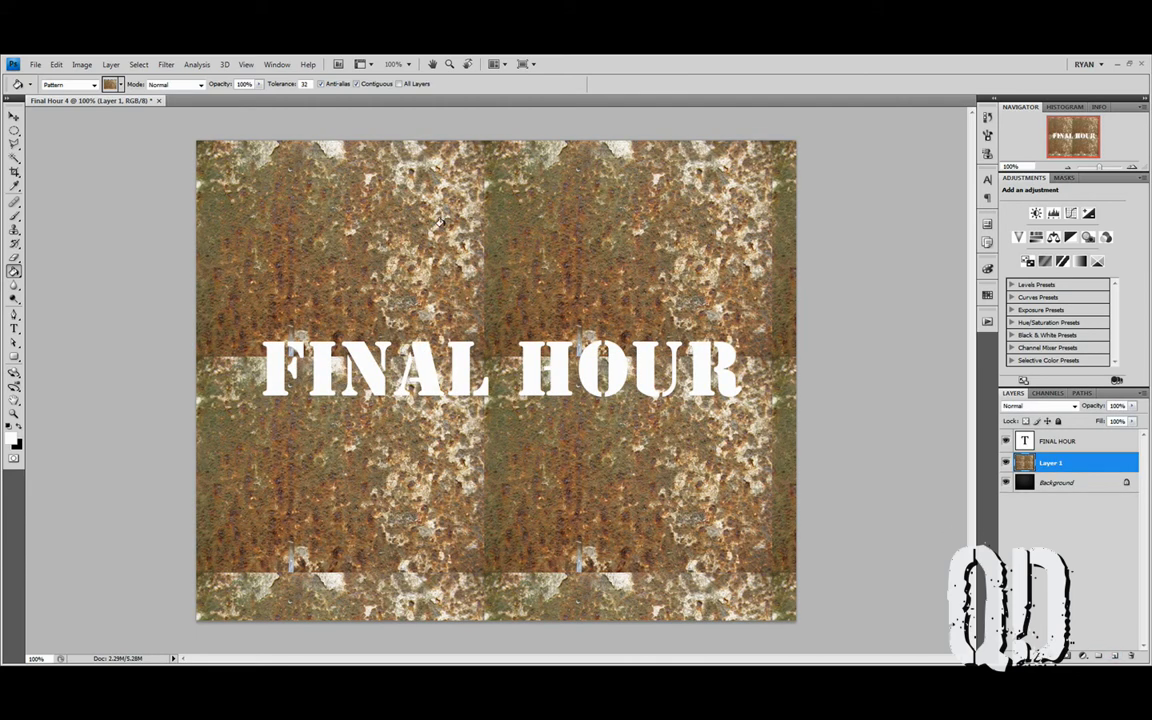
left_click(1074, 406)
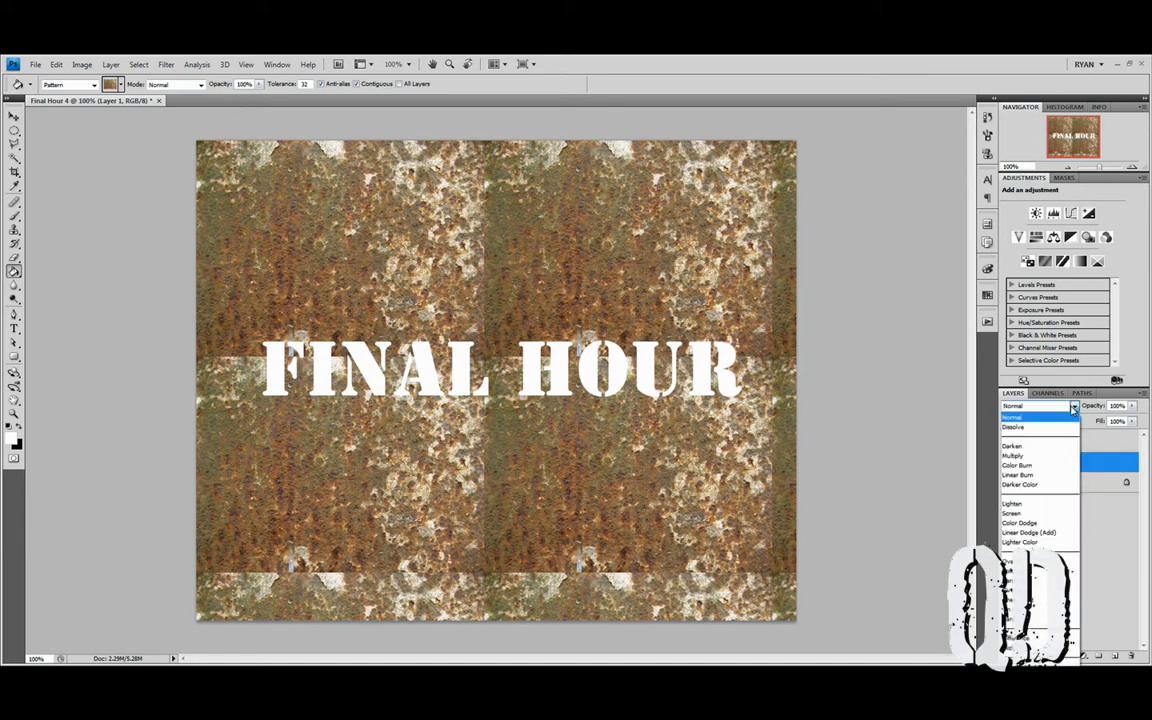
left_click(1013, 455)
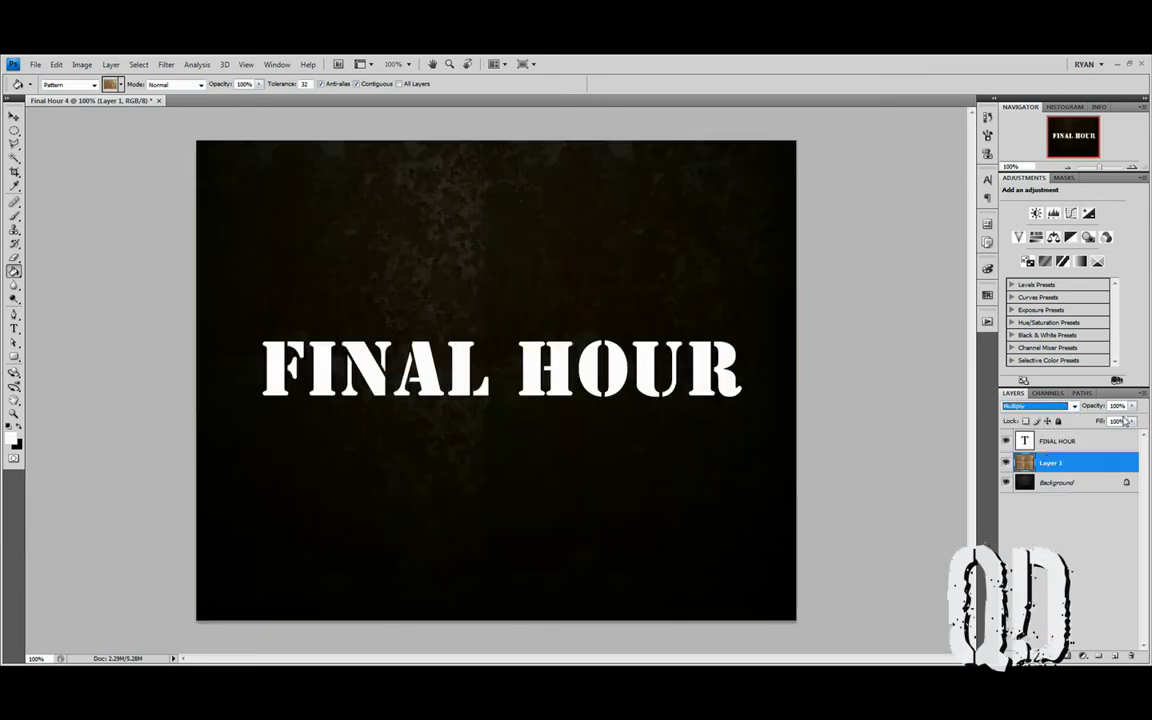
left_click(1131, 406)
left_click_drag(1133, 421, 1087, 423)
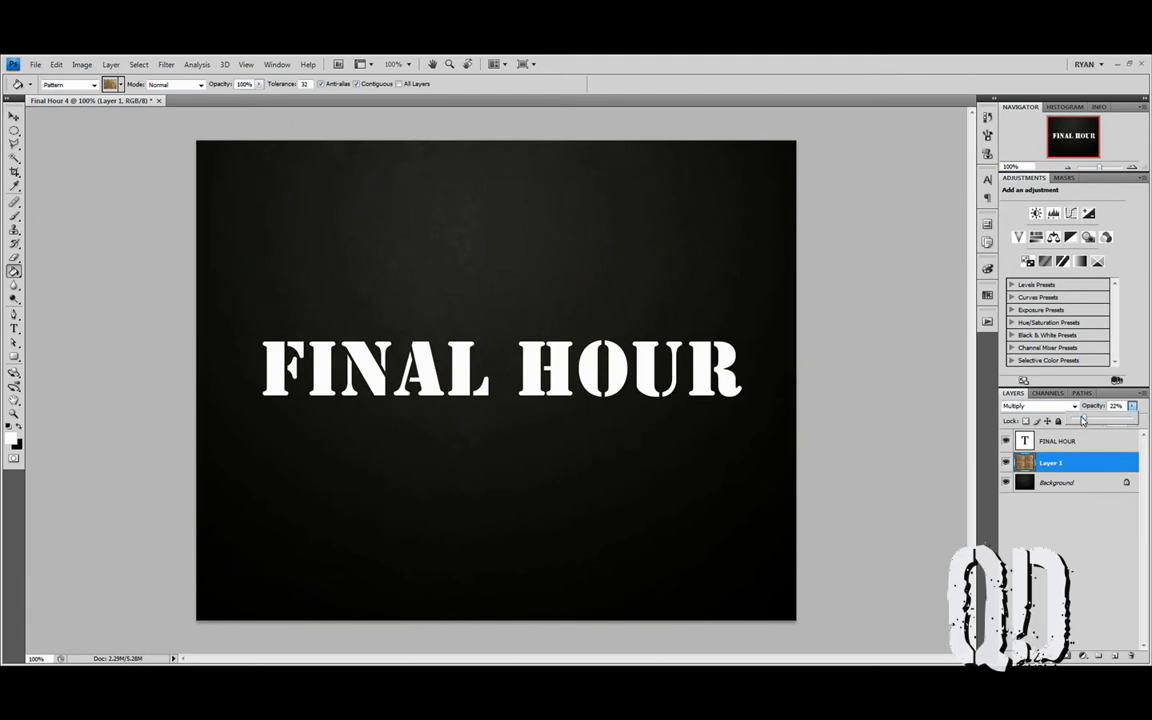
- Select the FINAL HOUR text layer with the Move tool active
left_click(14, 116)
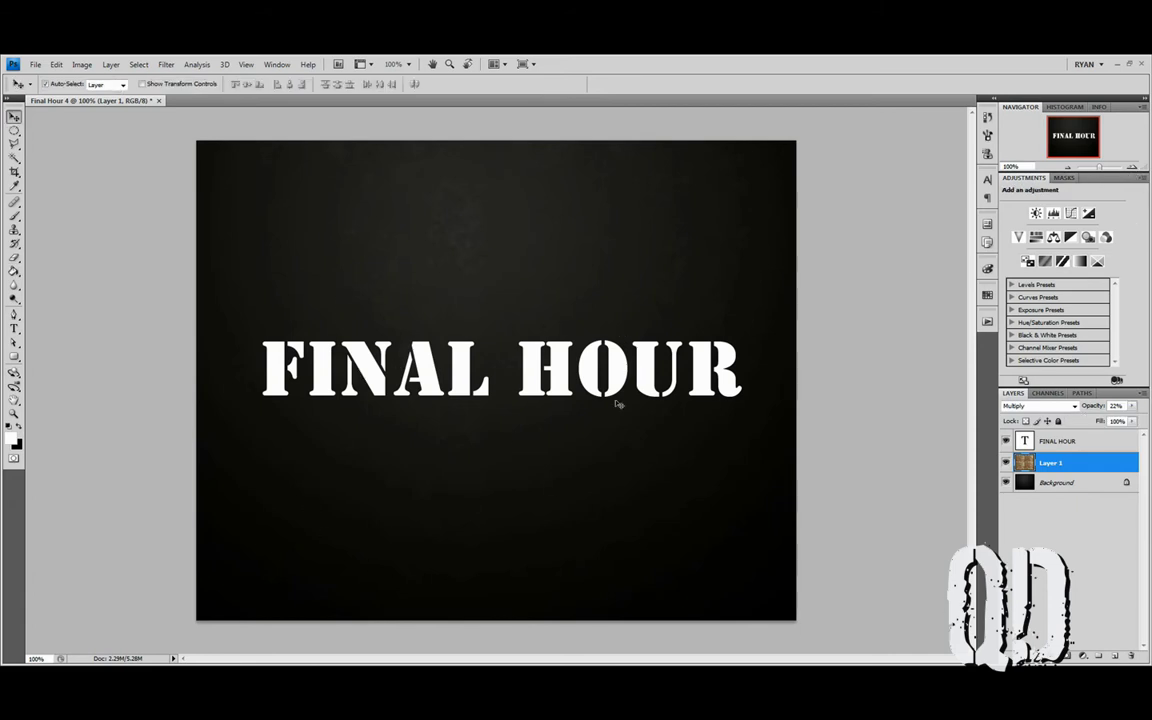
left_click(1072, 443)
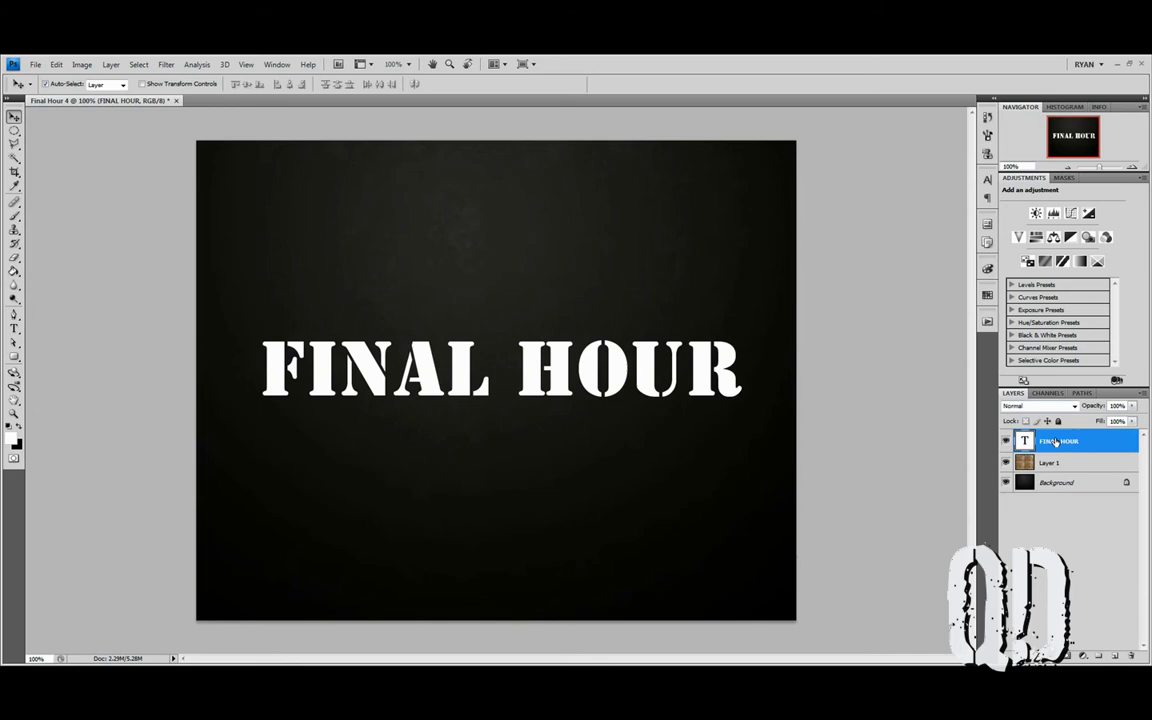
- Add a Chisel Hard inner bevel of about 18 px with an anti-aliased gloss contour
right_click(1058, 503)
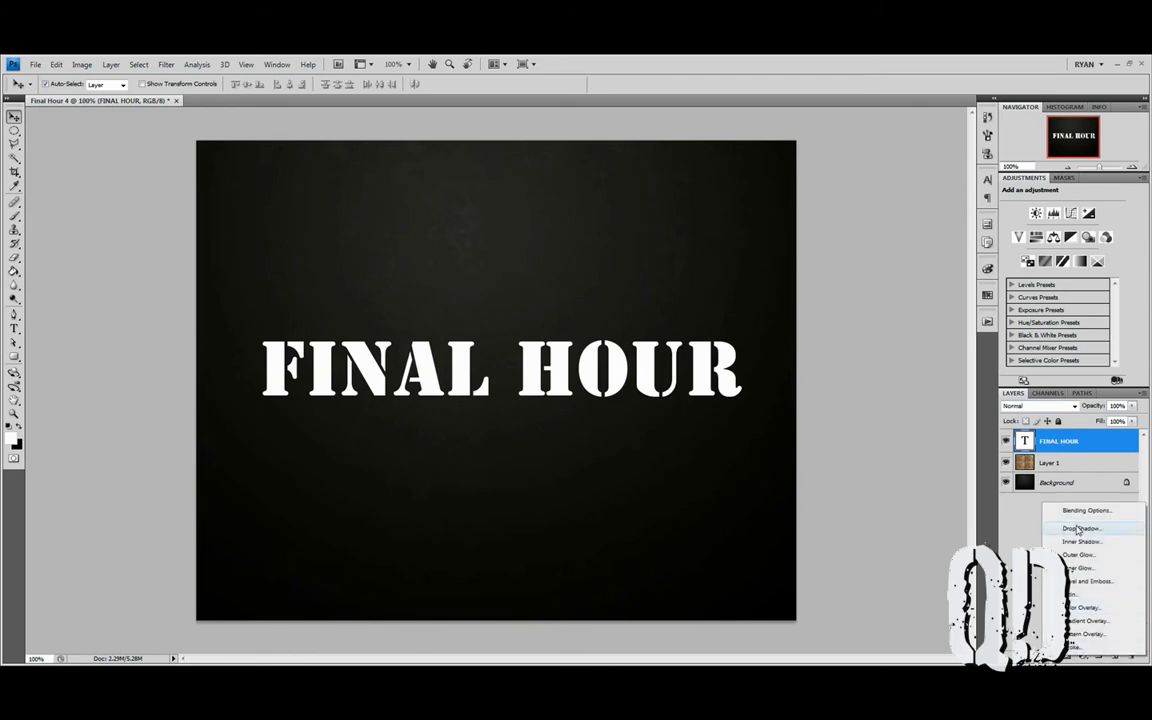
left_click(1080, 512)
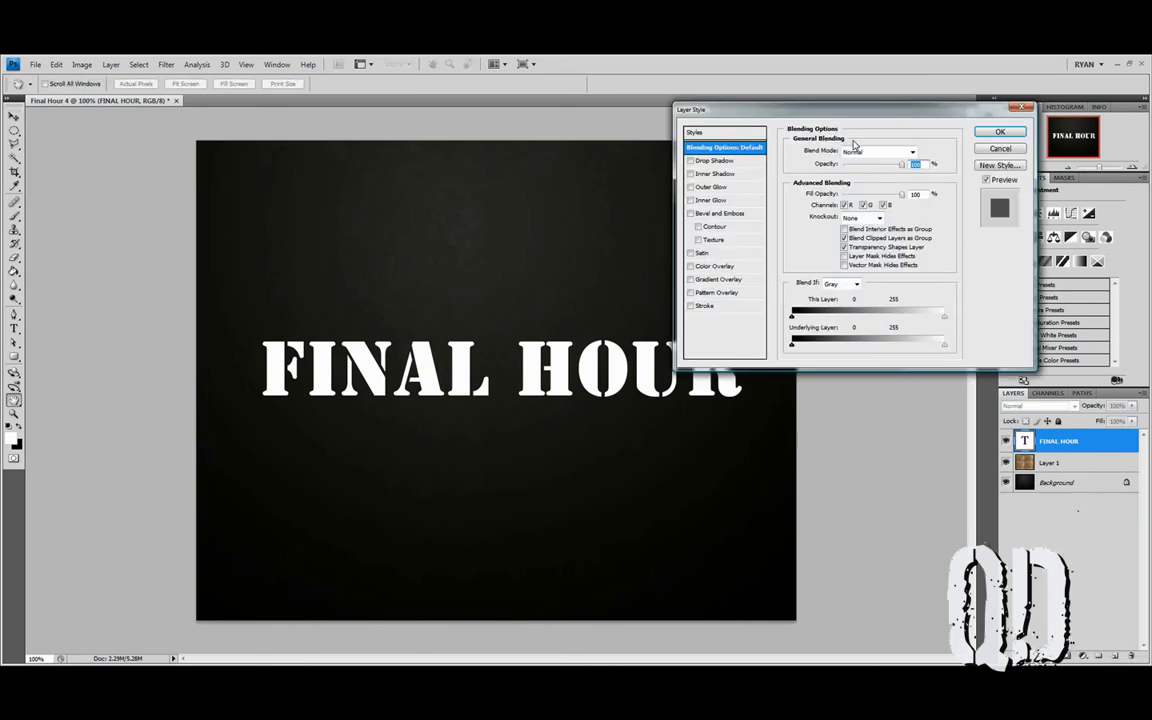
left_click_drag(851, 112, 731, 96)
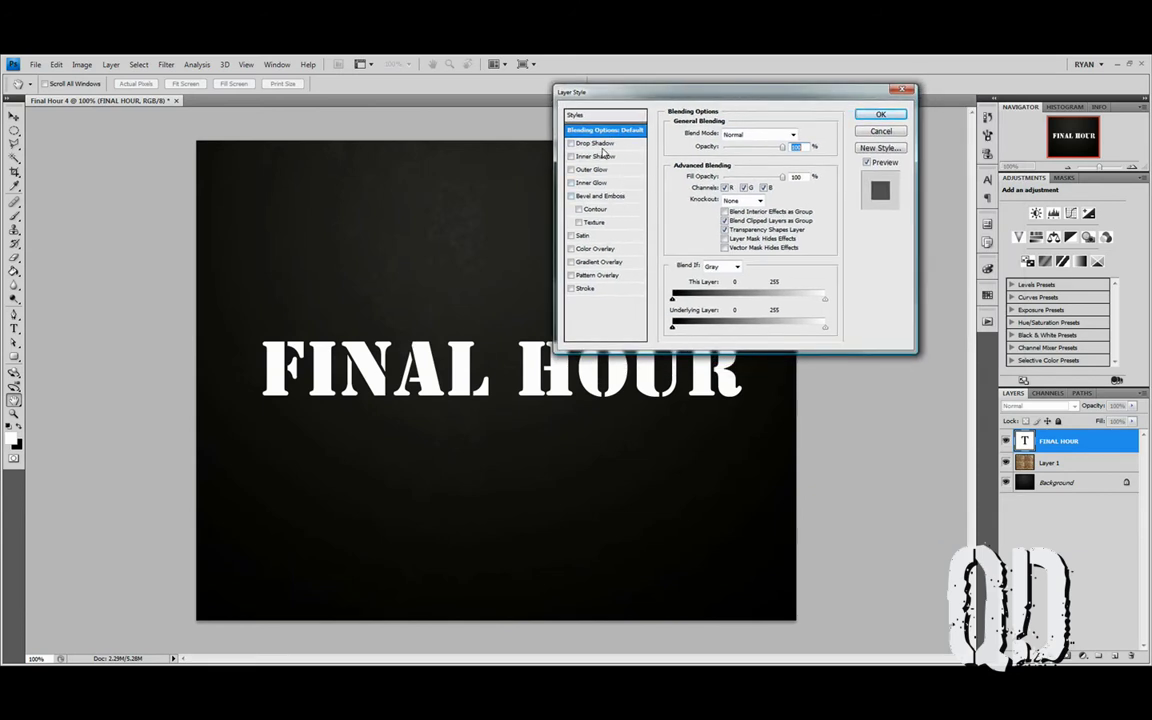
left_click(612, 198)
left_click_drag(717, 92, 736, 77)
left_click_drag(741, 173, 744, 174)
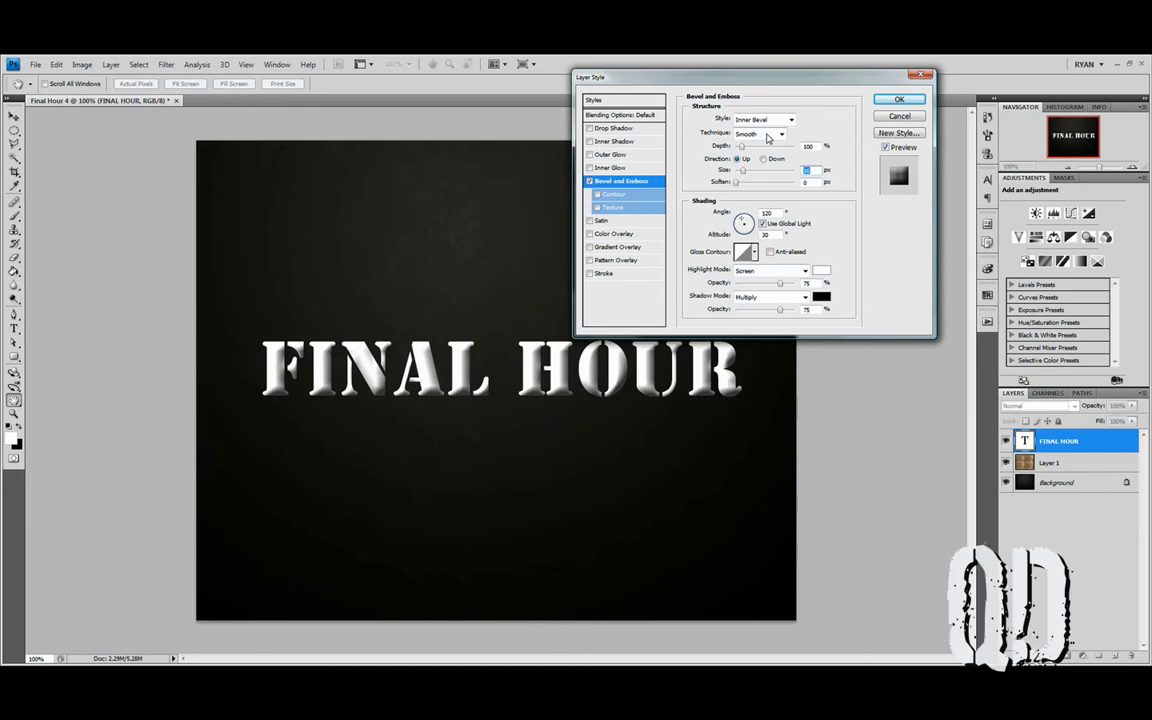
left_click(768, 134)
left_click(751, 156)
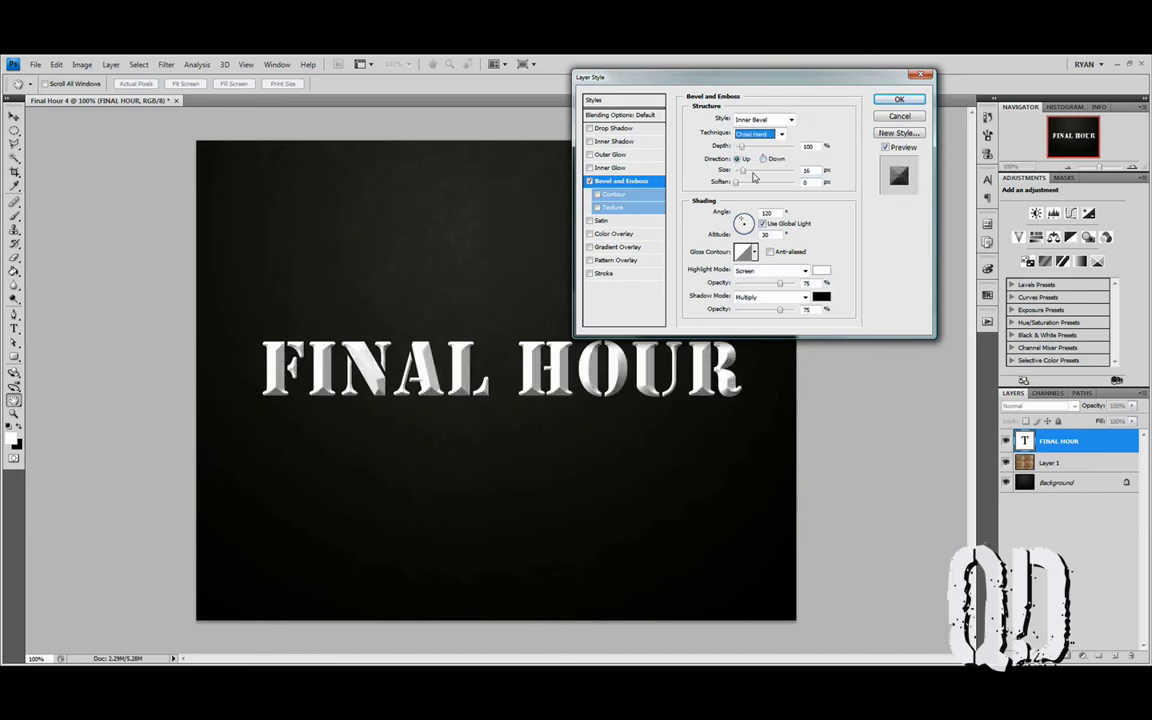
left_click_drag(744, 175, 744, 176)
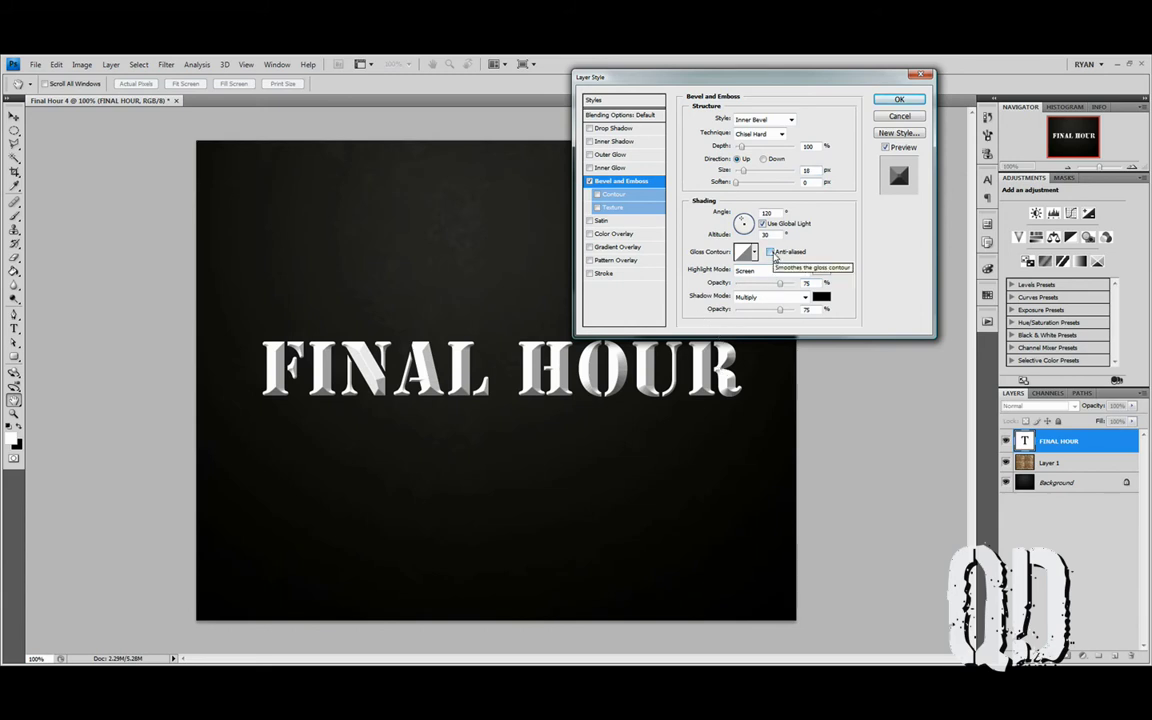
left_click(771, 252)
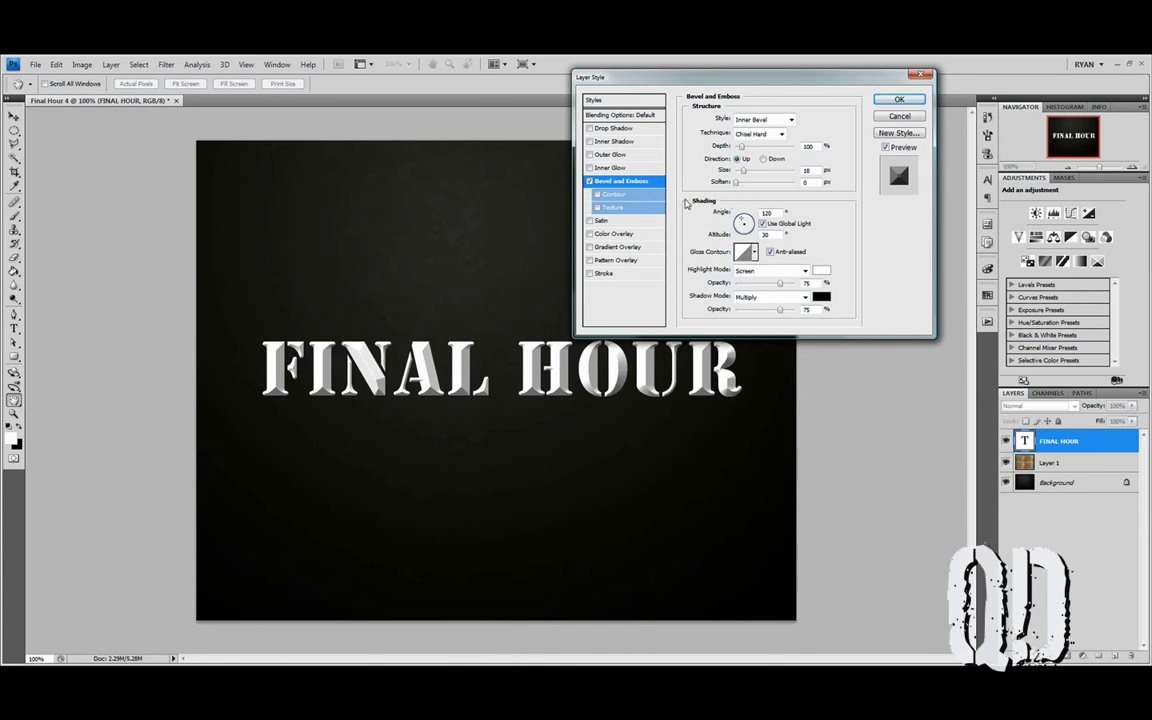
- Enable the bevel Texture using the Rust pattern and lower its depth slightly
left_click(597, 209)
left_click(612, 207)
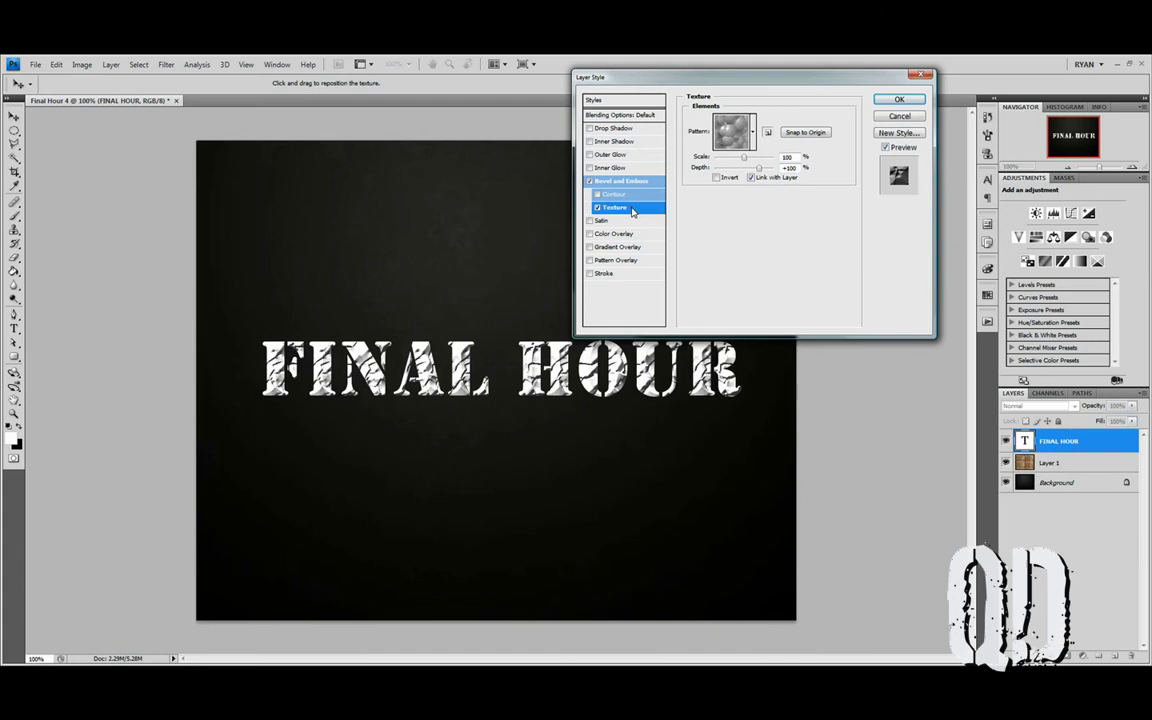
left_click(753, 132)
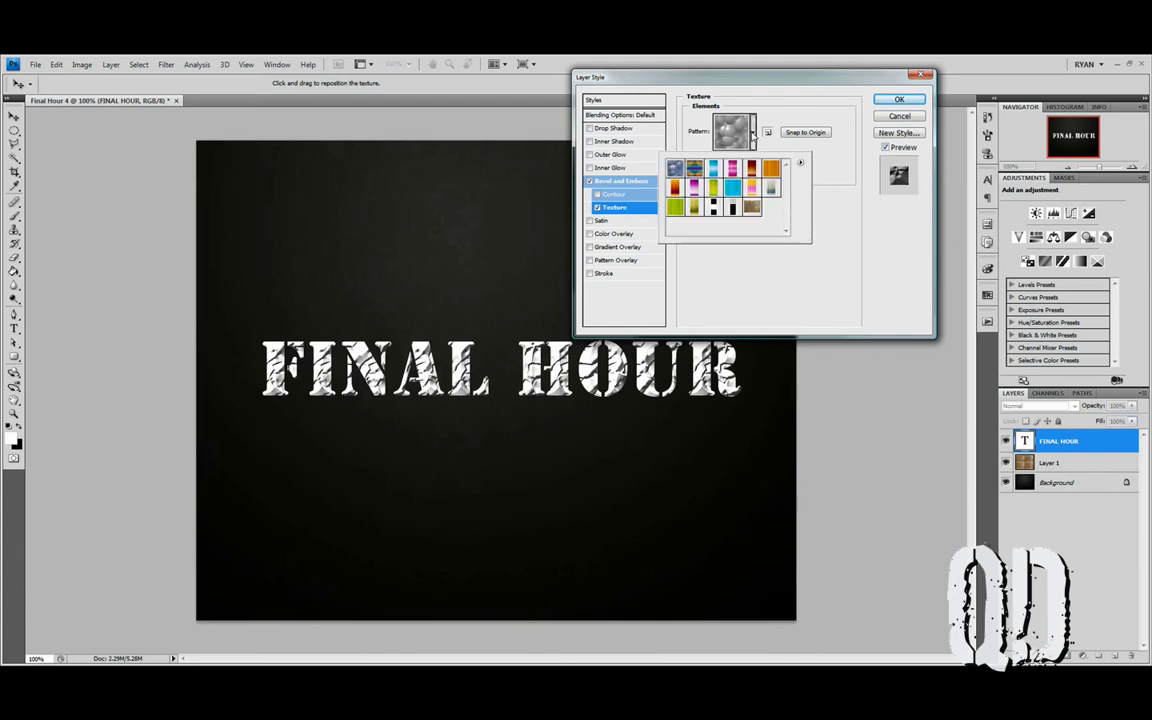
left_click(752, 208)
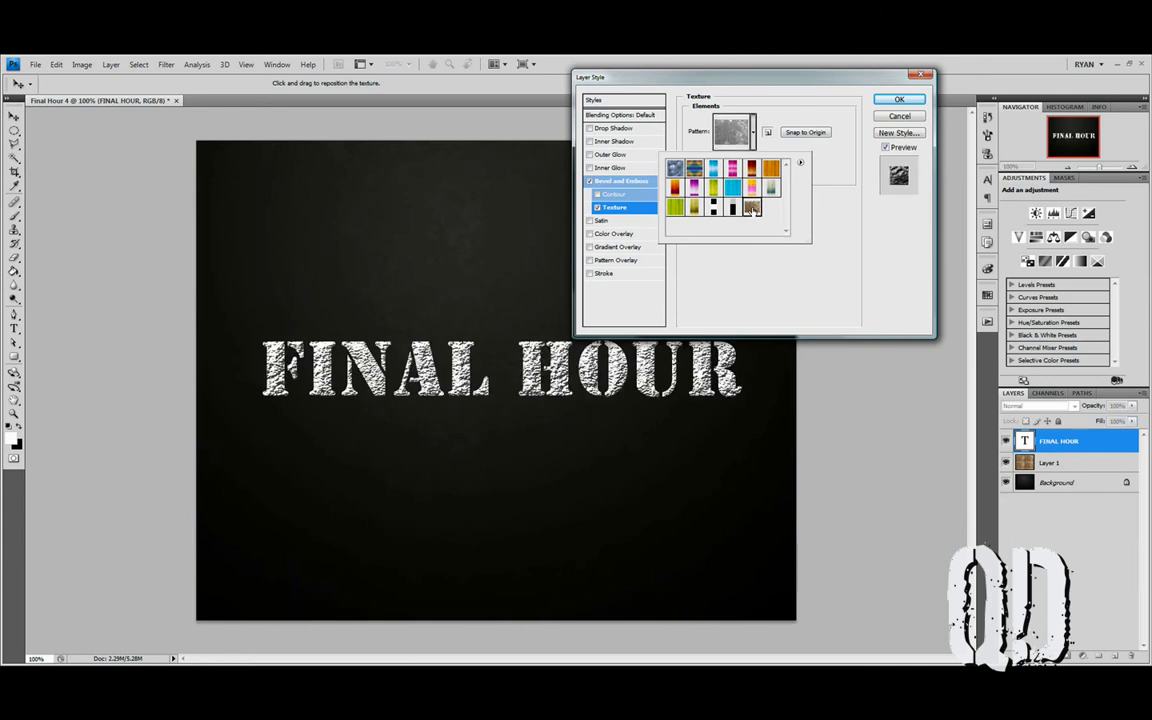
left_click(838, 212)
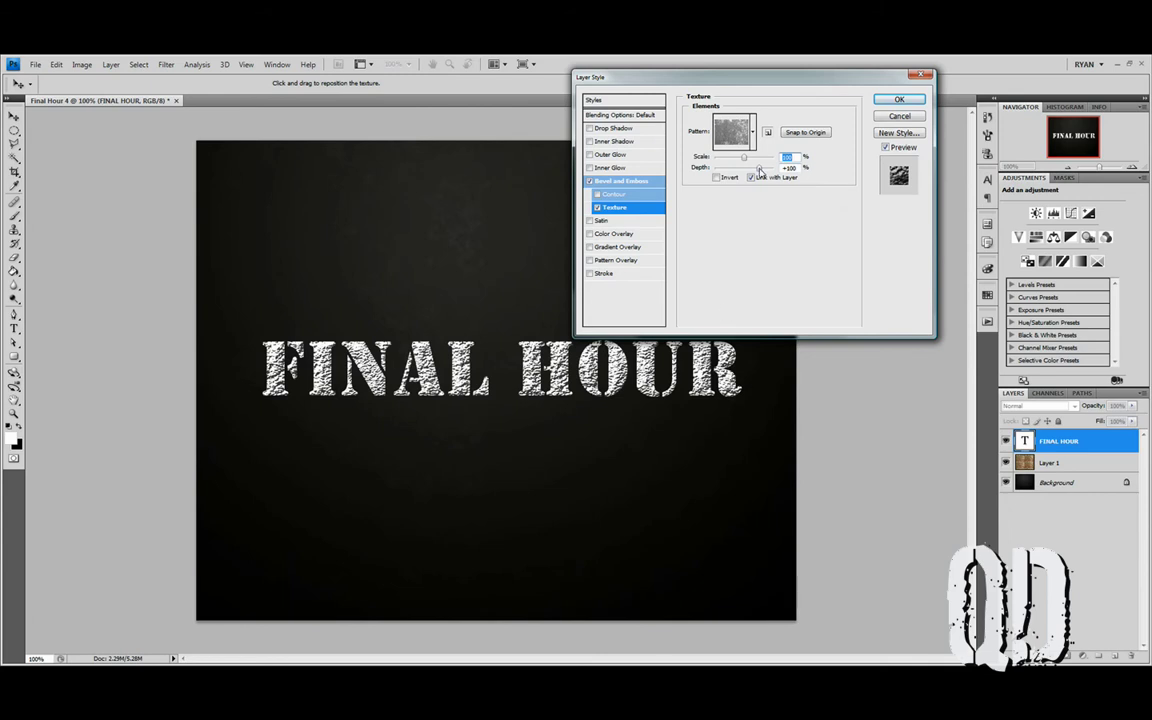
left_click_drag(759, 170, 746, 174)
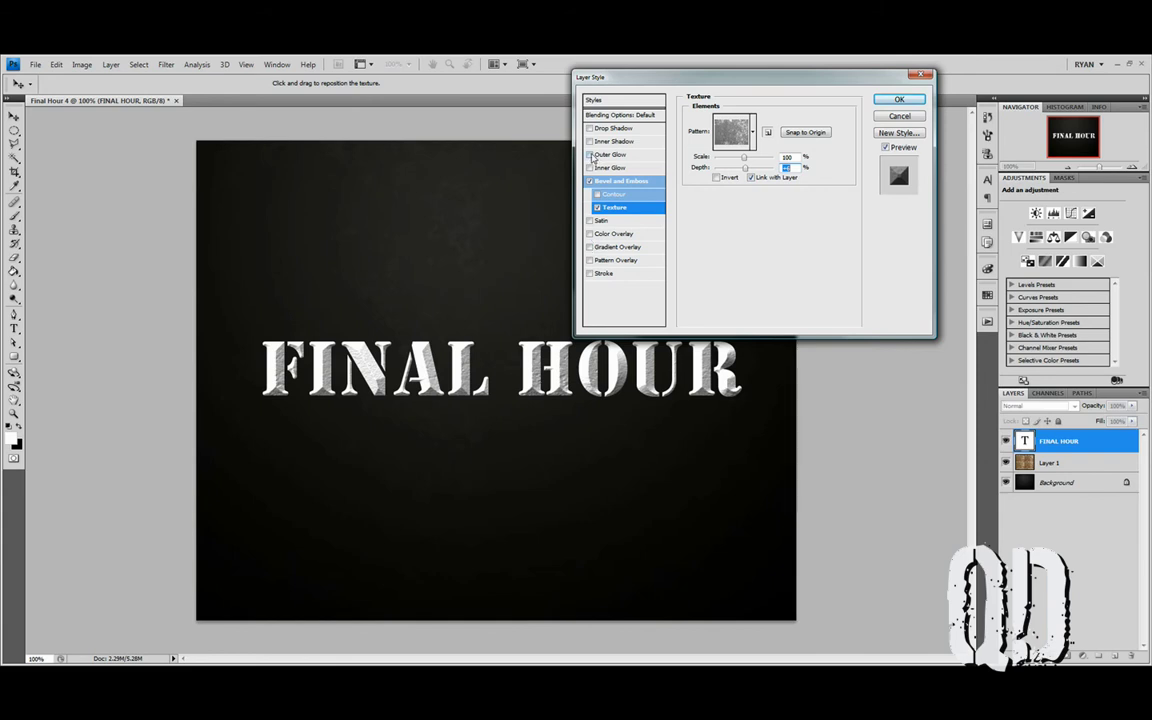
- Apply a pale tan #d9bb93 Color Overlay to the FINAL HOUR text
left_click(592, 235)
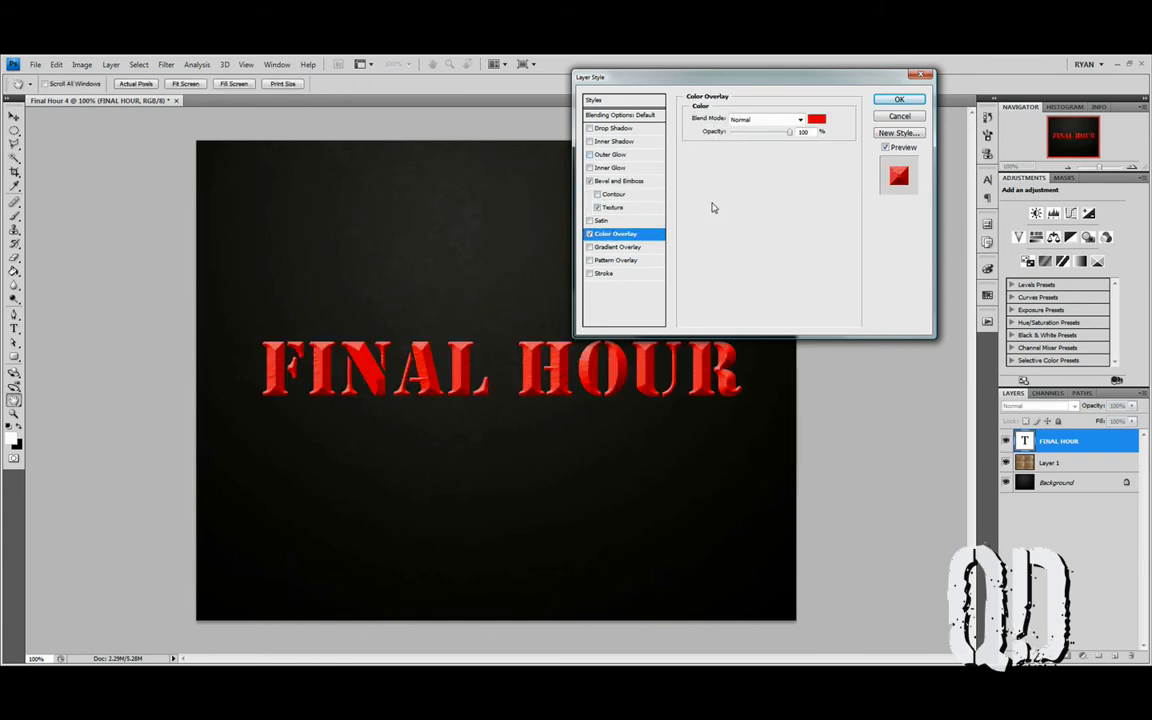
left_click(817, 119)
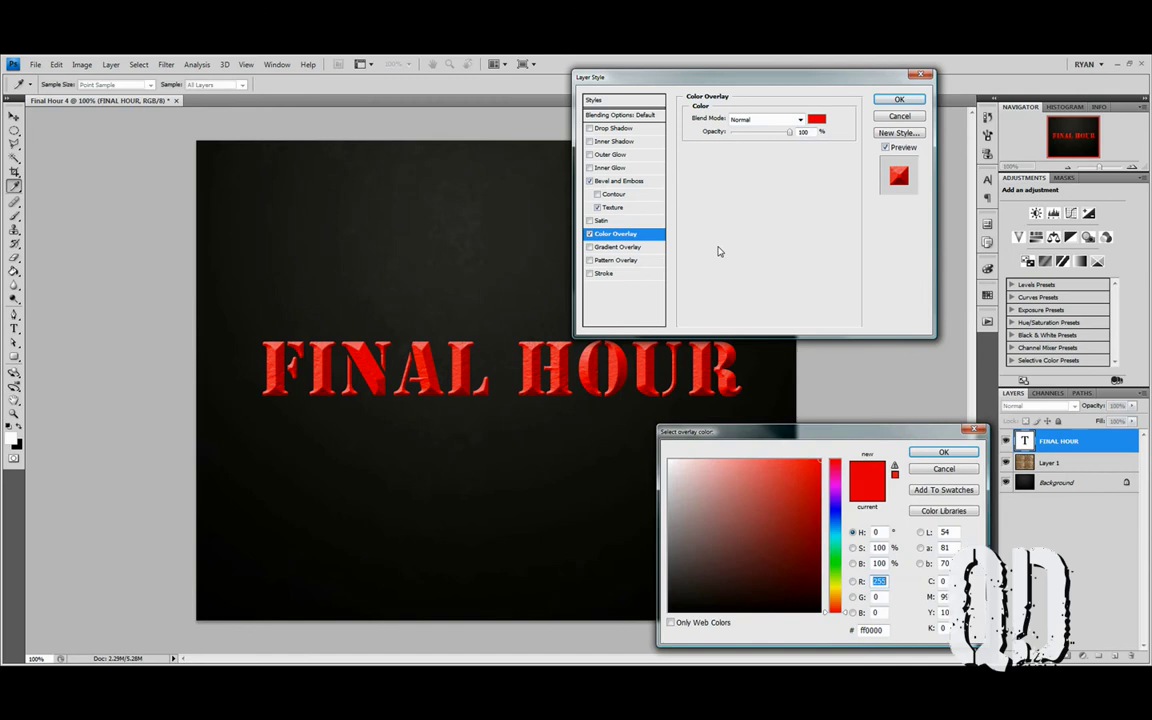
left_click_drag(836, 605, 838, 603)
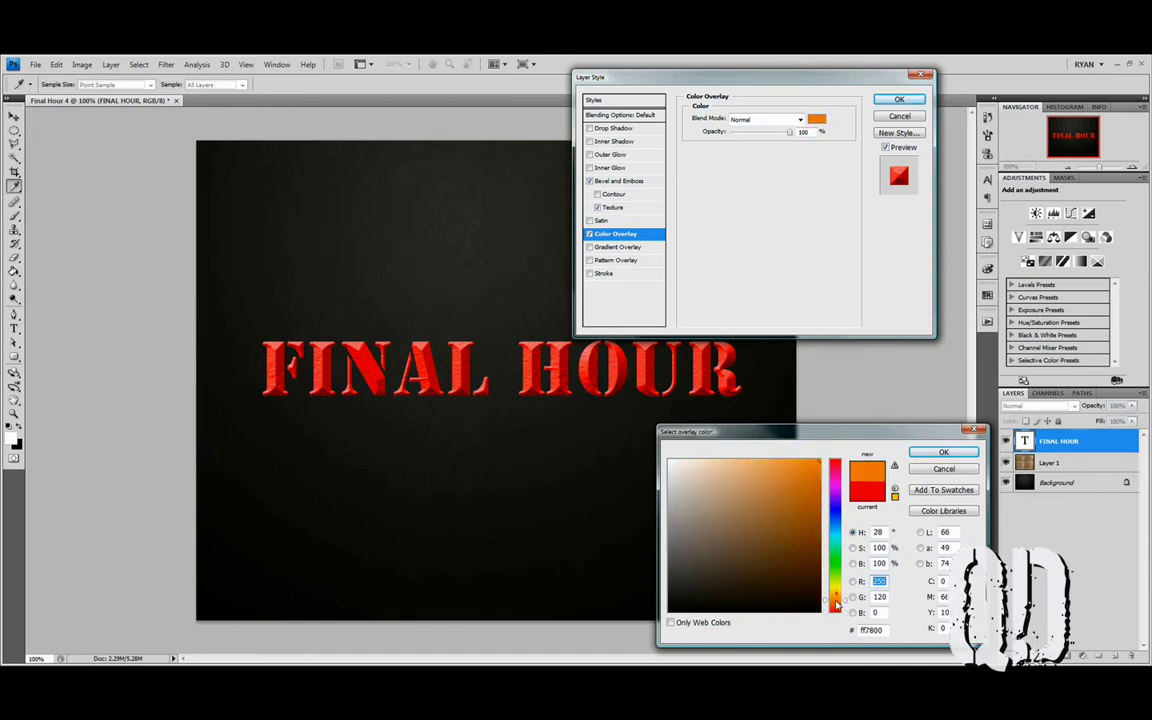
left_click(722, 478)
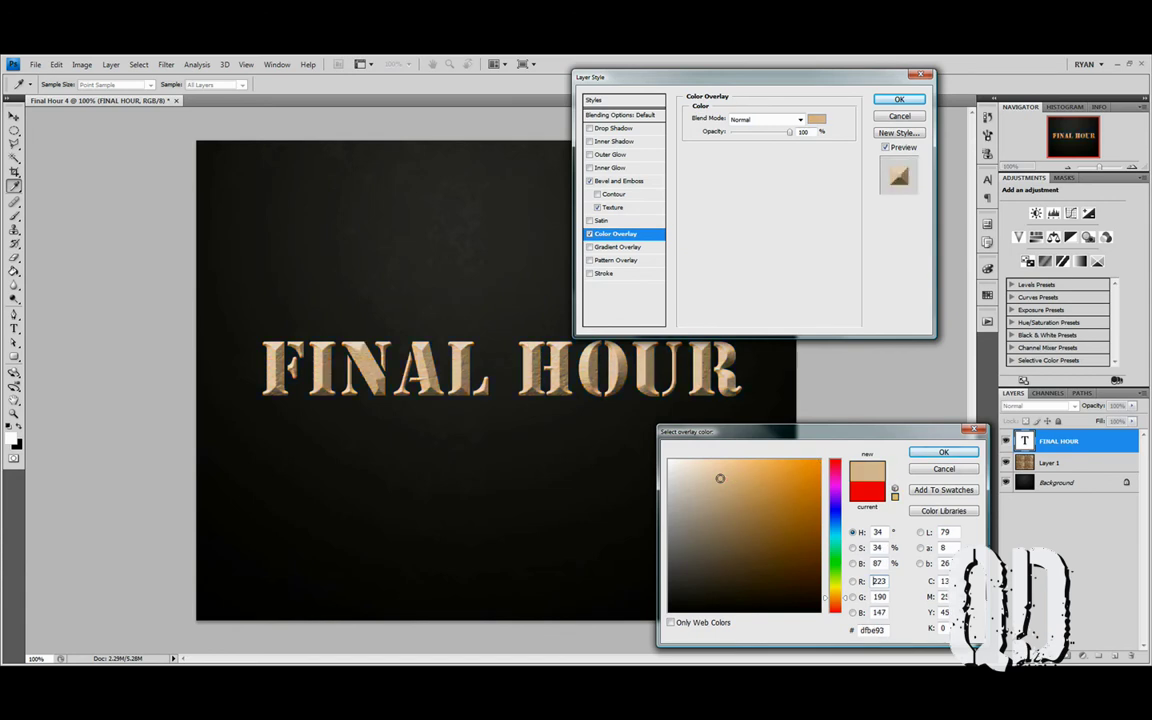
left_click(717, 482)
left_click(941, 453)
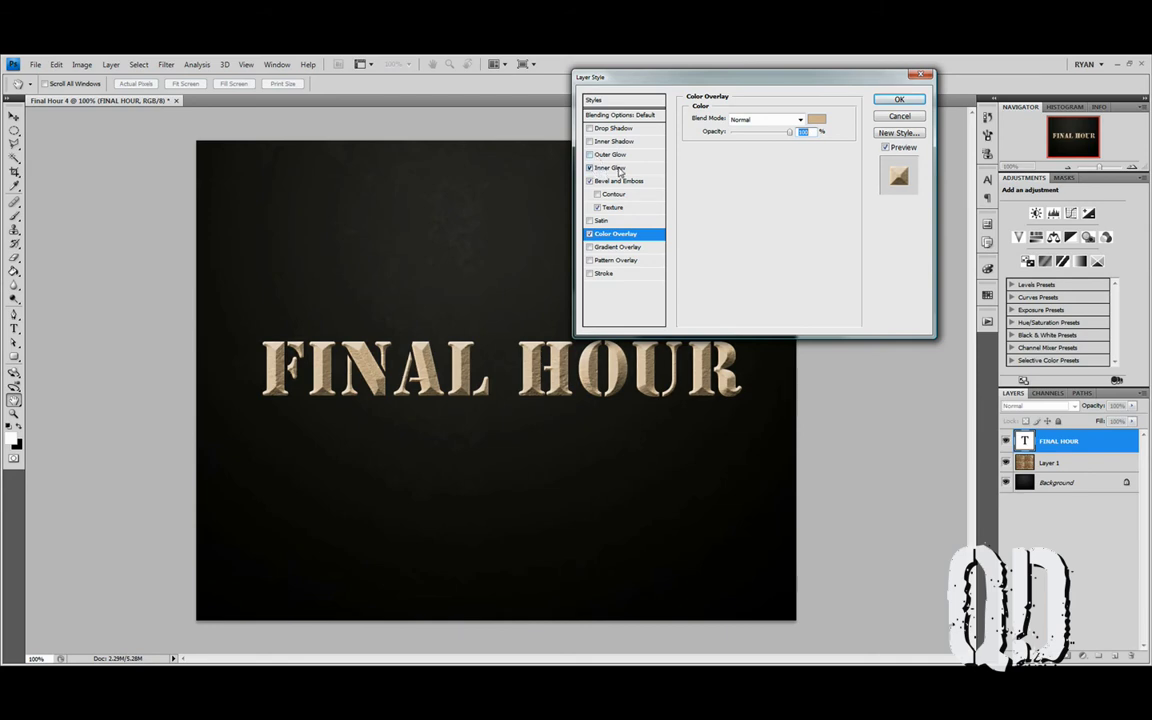
- Enable Inner Glow in Multiply mode with a dark brown 5f4927 glow colour
left_click(616, 168)
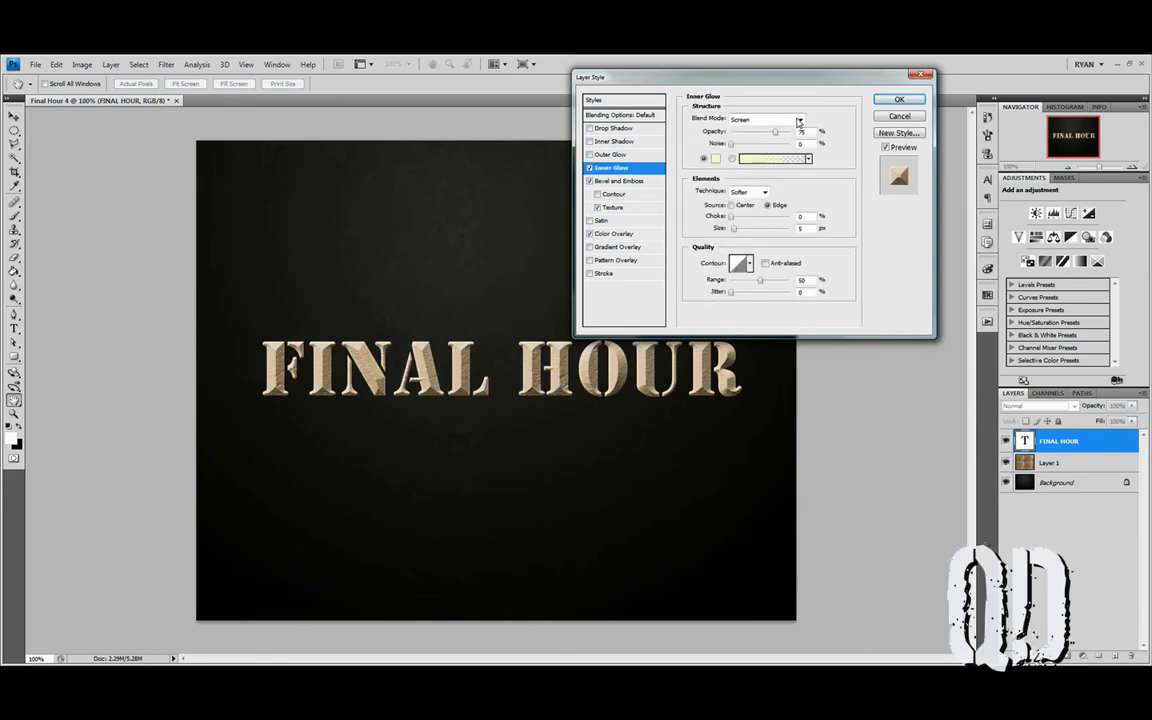
left_click(800, 120)
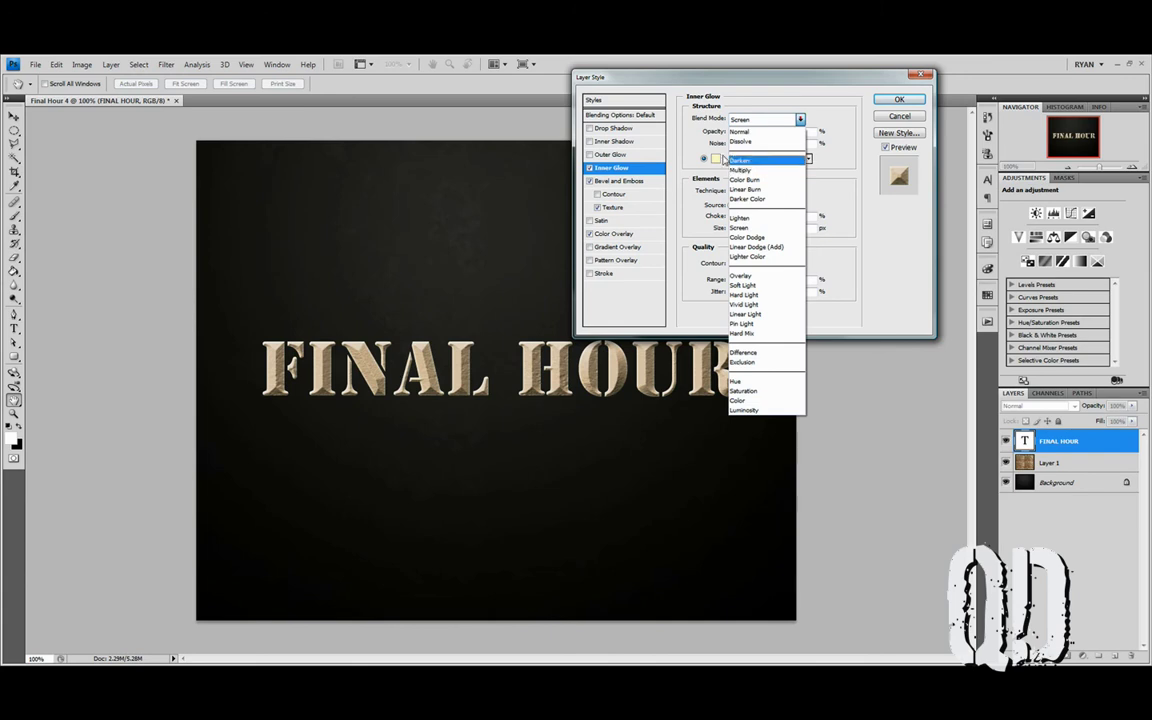
left_click(765, 120)
left_click(765, 120)
left_click(755, 171)
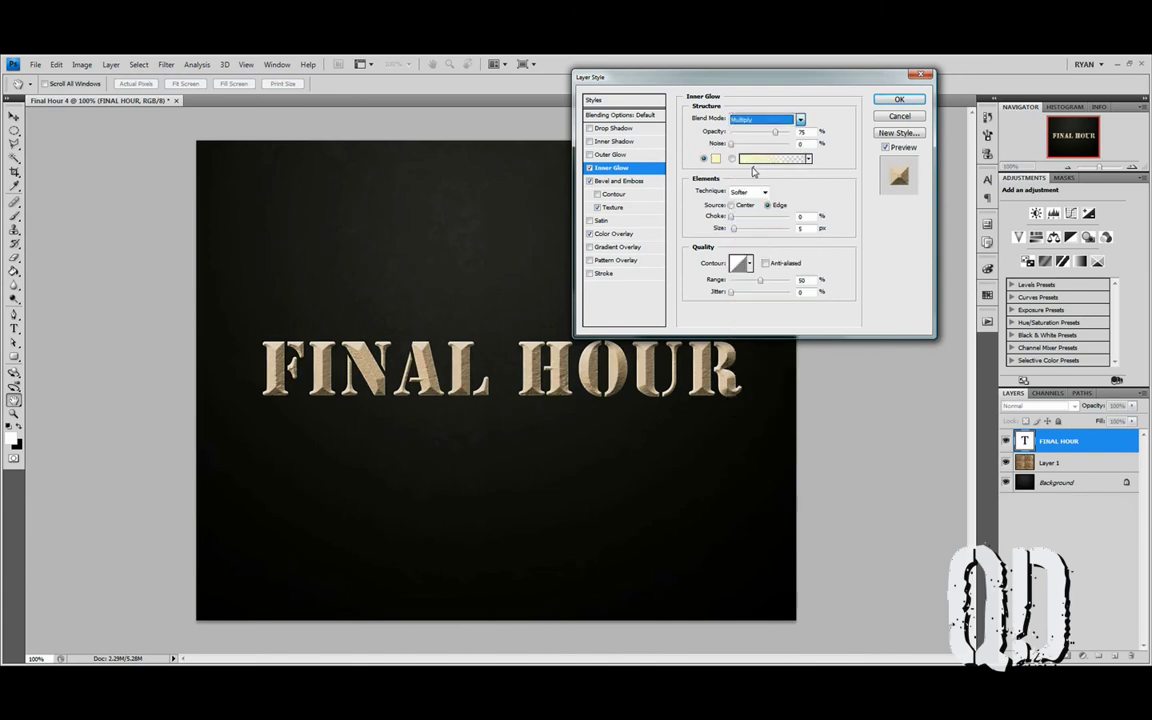
left_click(715, 159)
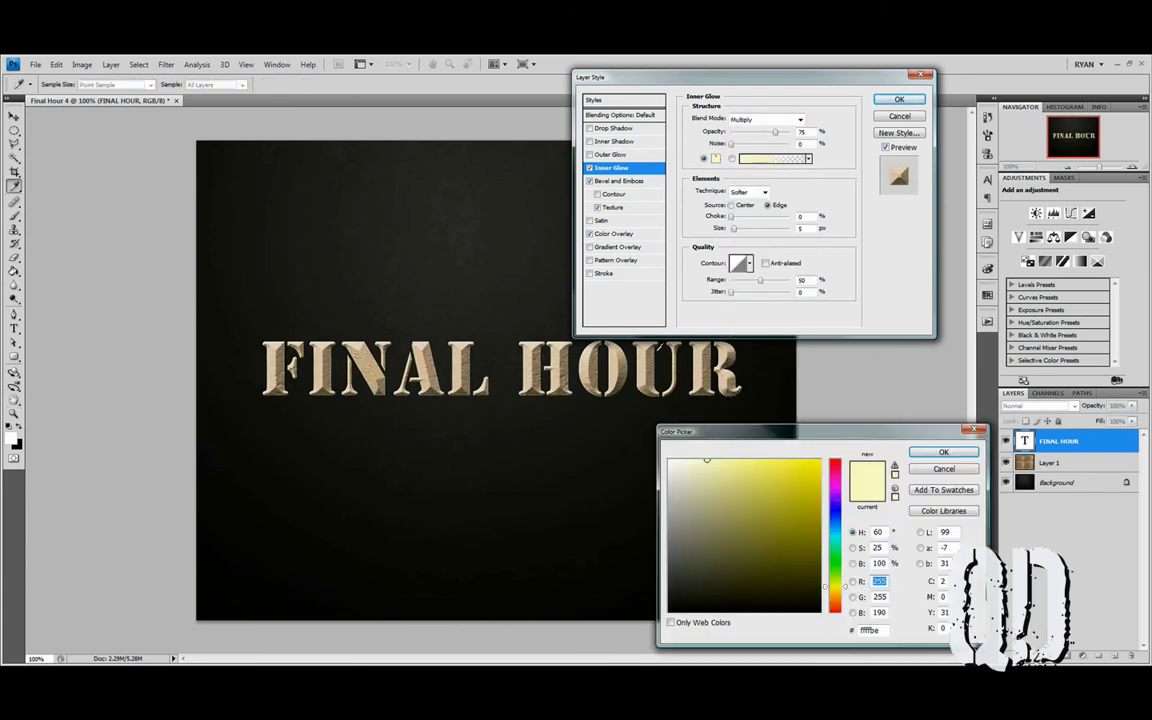
left_click(670, 461)
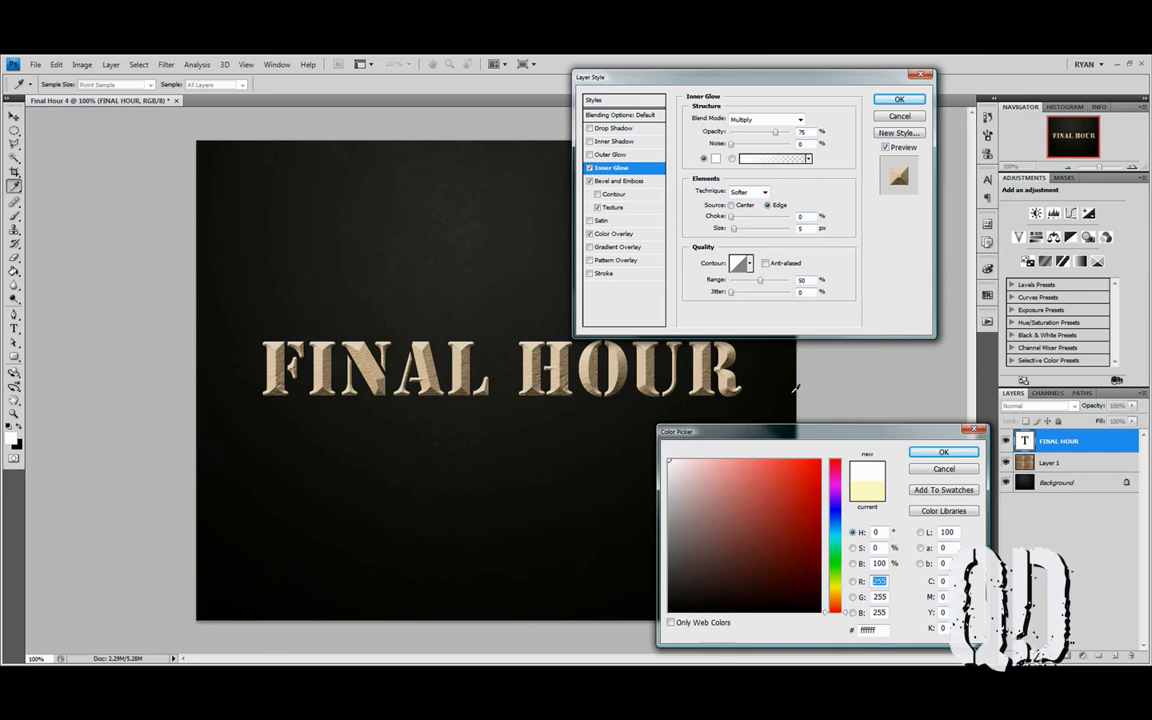
left_click_drag(840, 607, 837, 596)
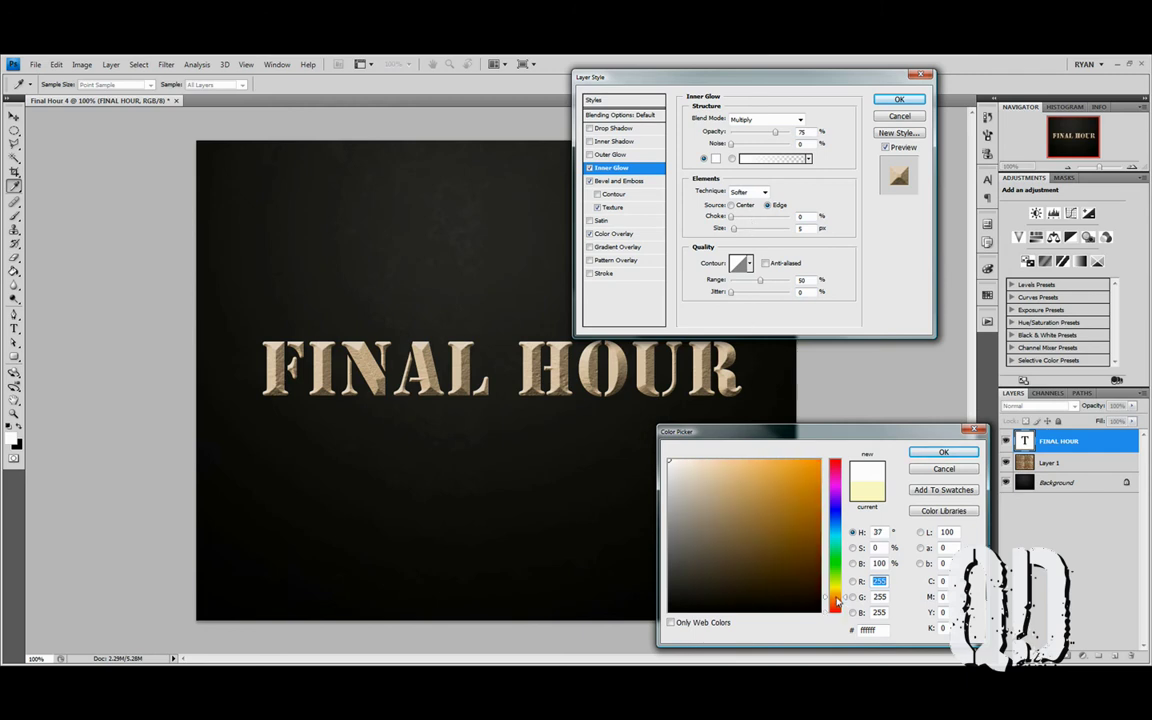
left_click(732, 522)
mouse_move(732, 522)
left_mouse_down()
mouse_move(740, 548)
mouse_move(758, 554)
left_mouse_up()
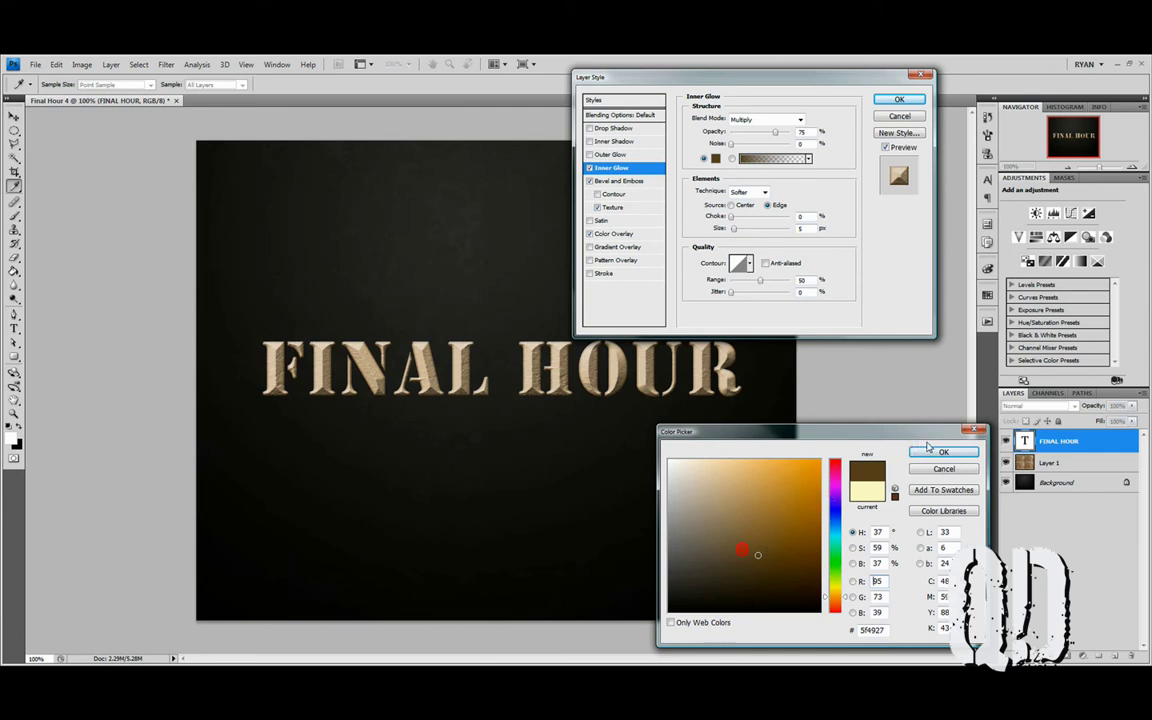
left_click(930, 452)
- Widen the inner glow Size to 16 px and adjust its Opacity
left_click_drag(736, 230, 739, 231)
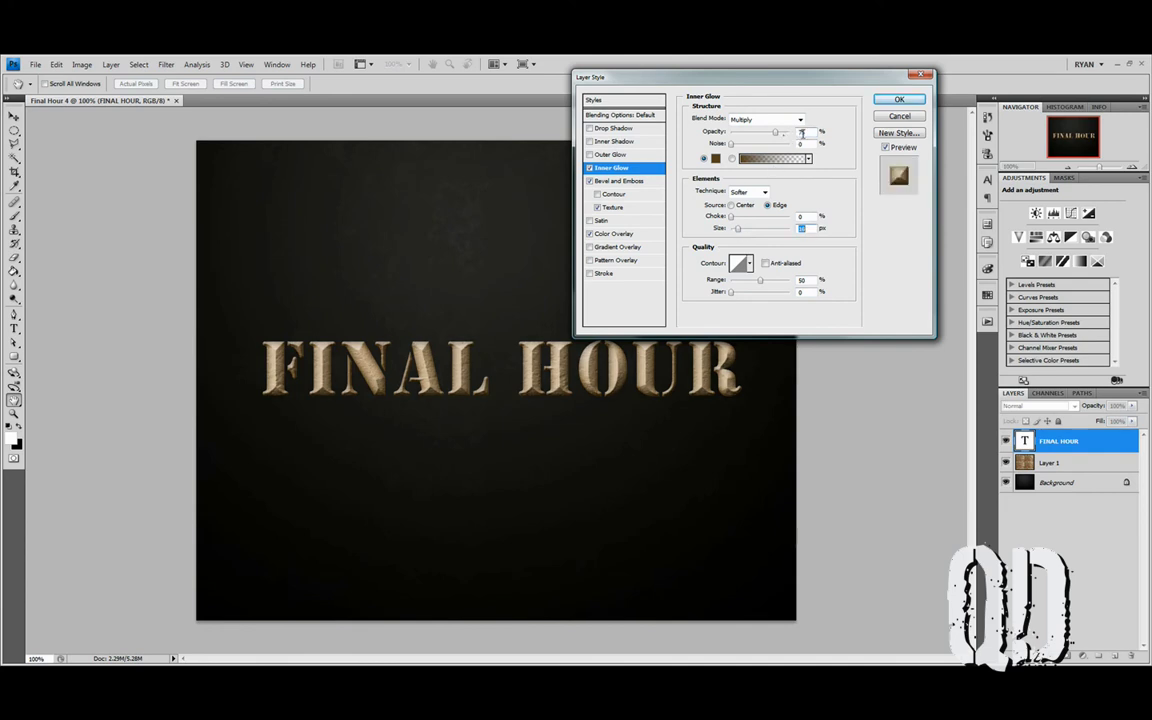
left_click_drag(776, 134, 785, 137)
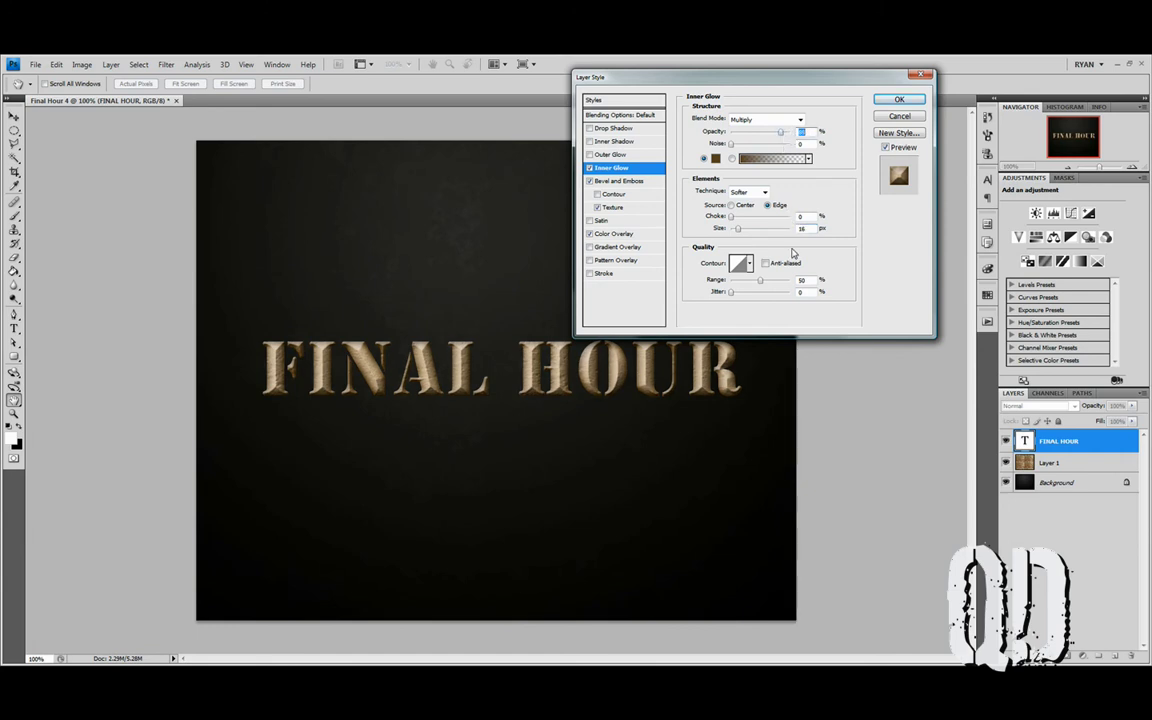
left_click_drag(785, 80, 902, 87)
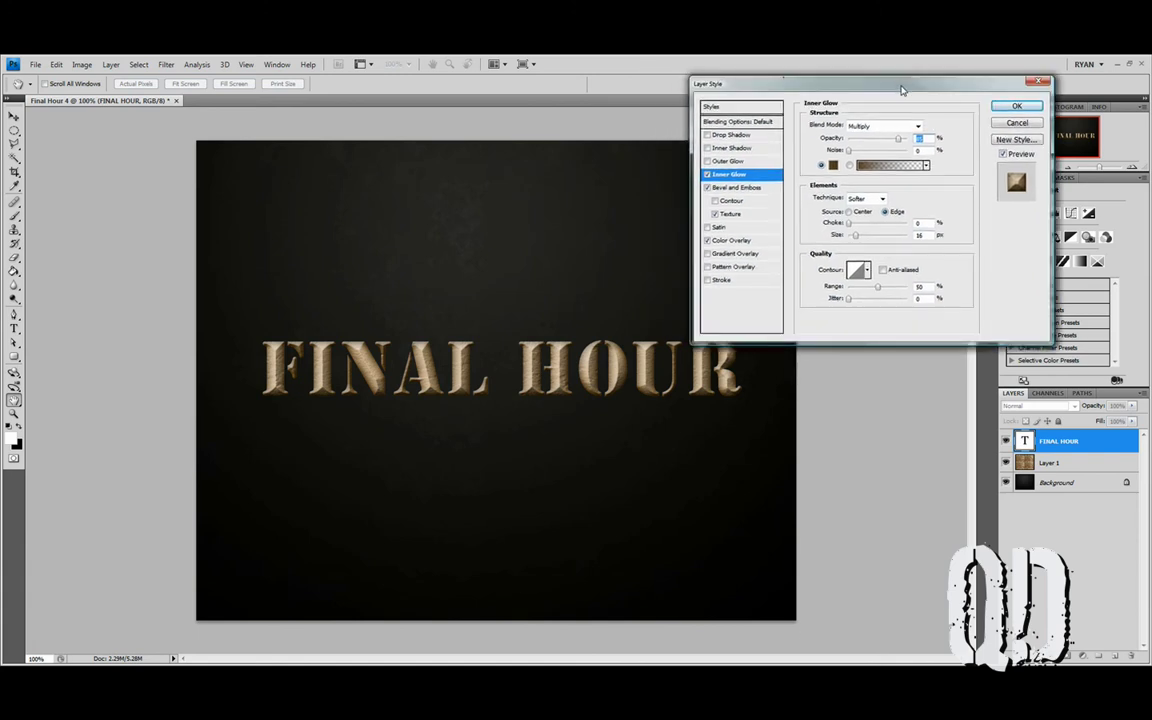
- Add a Drop Shadow with Size 21, Opacity 45% and Distance 14
left_click(728, 134)
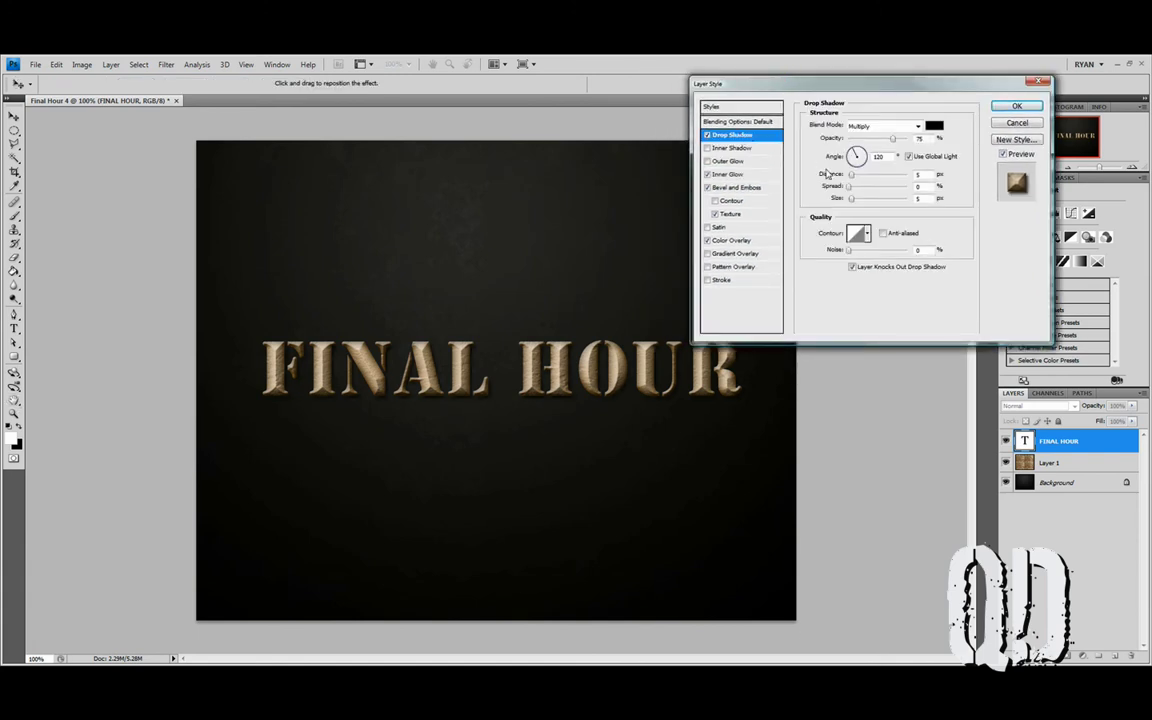
left_click_drag(851, 198, 858, 201)
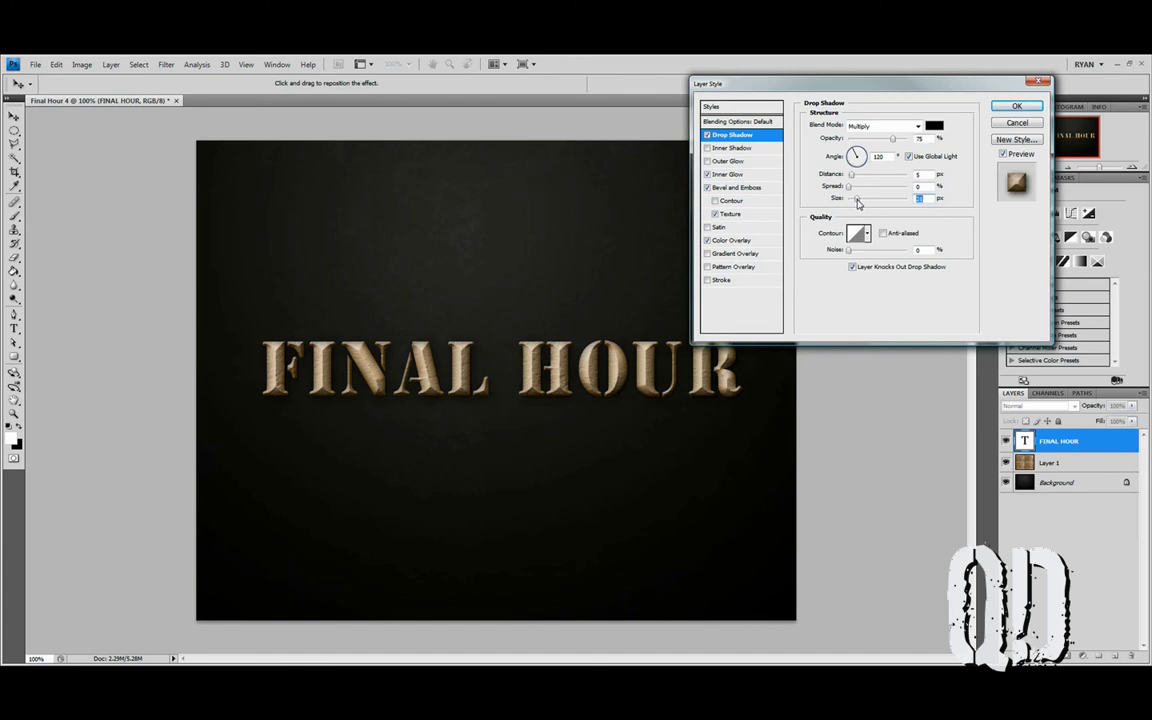
left_click(881, 139)
left_click_drag(879, 141, 877, 143)
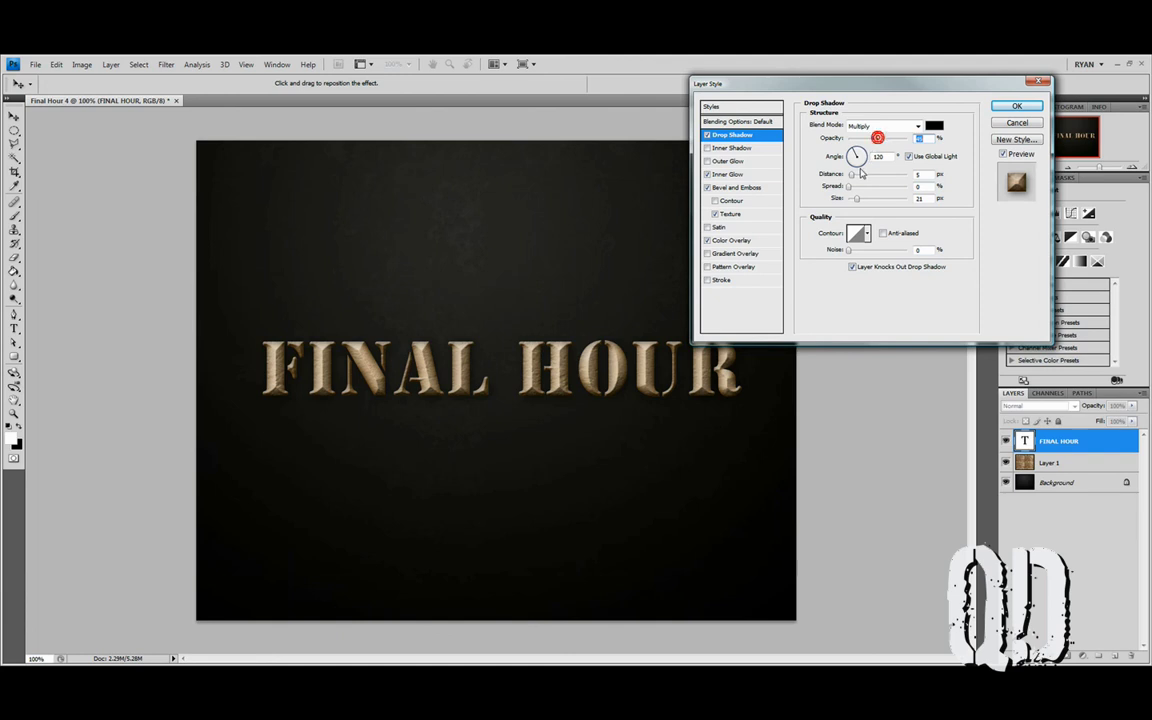
left_click(857, 176)
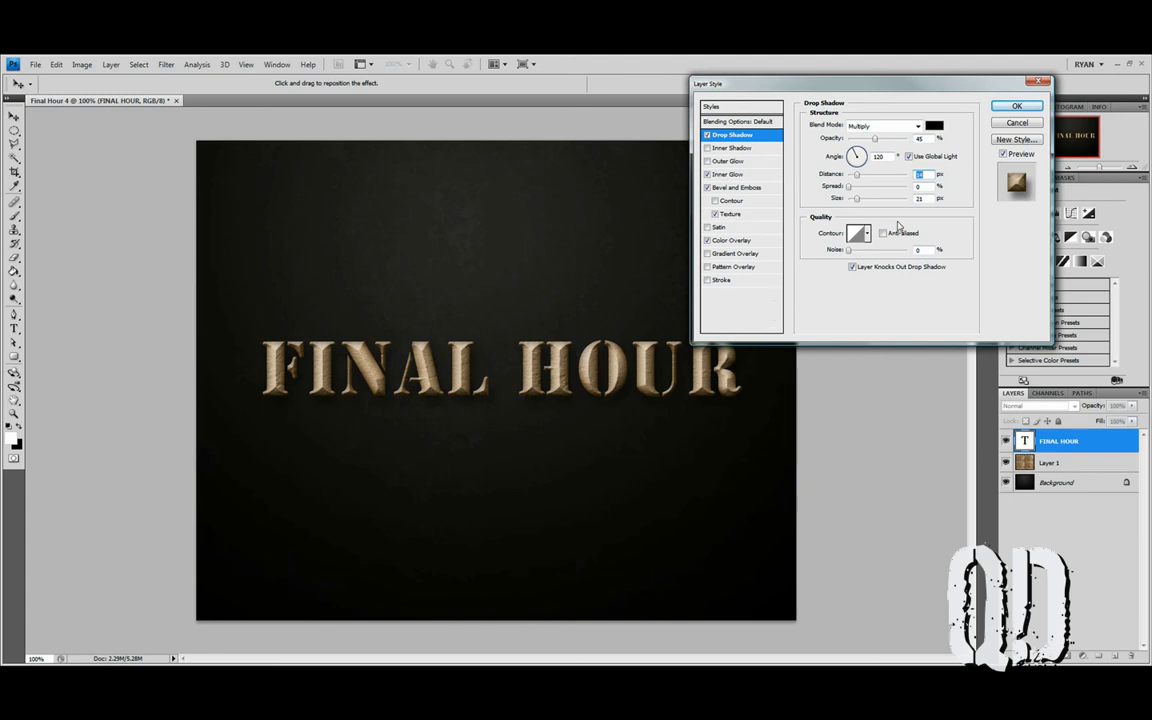
- Save the effects as style 'Final Hour Text' including blending options, and apply them
left_click(1016, 139)
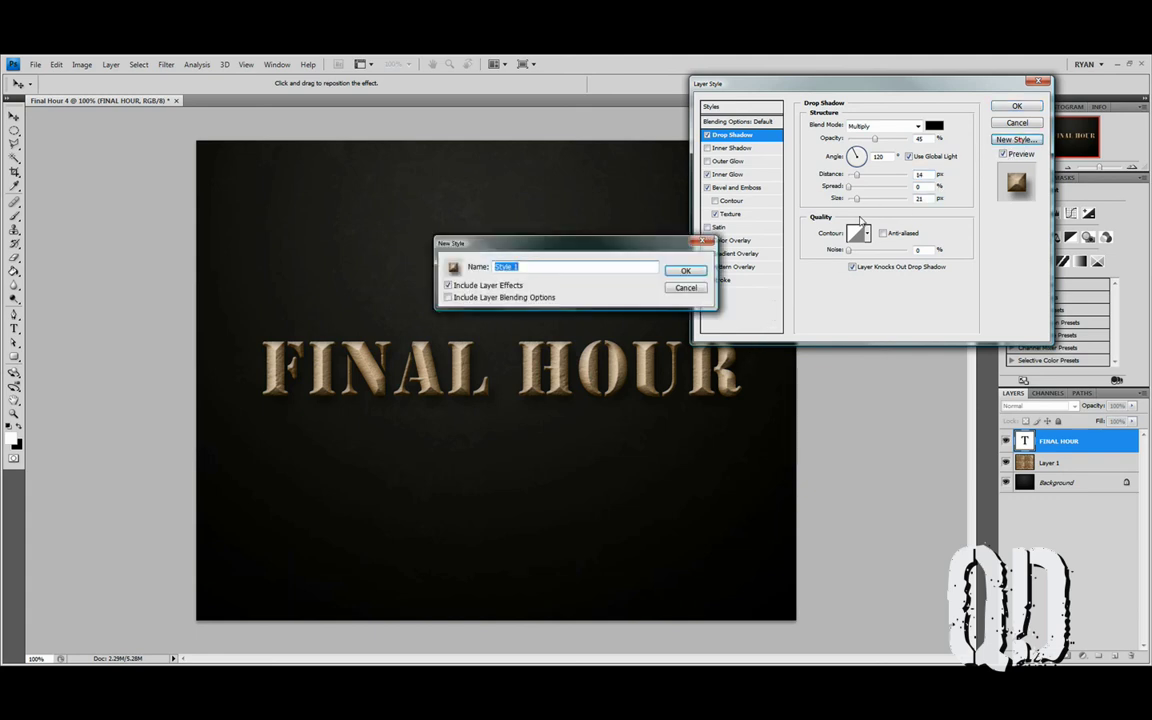
type("Final Hour Text")
left_click(554, 295)
left_click(686, 271)
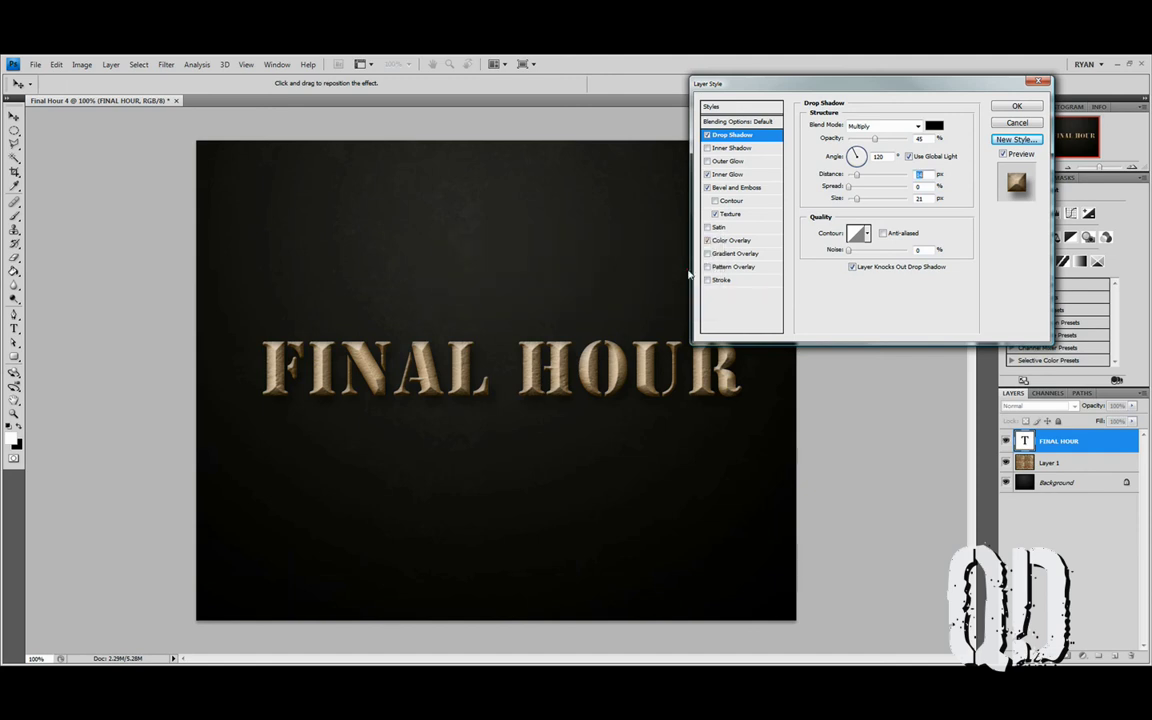
left_click(1016, 106)
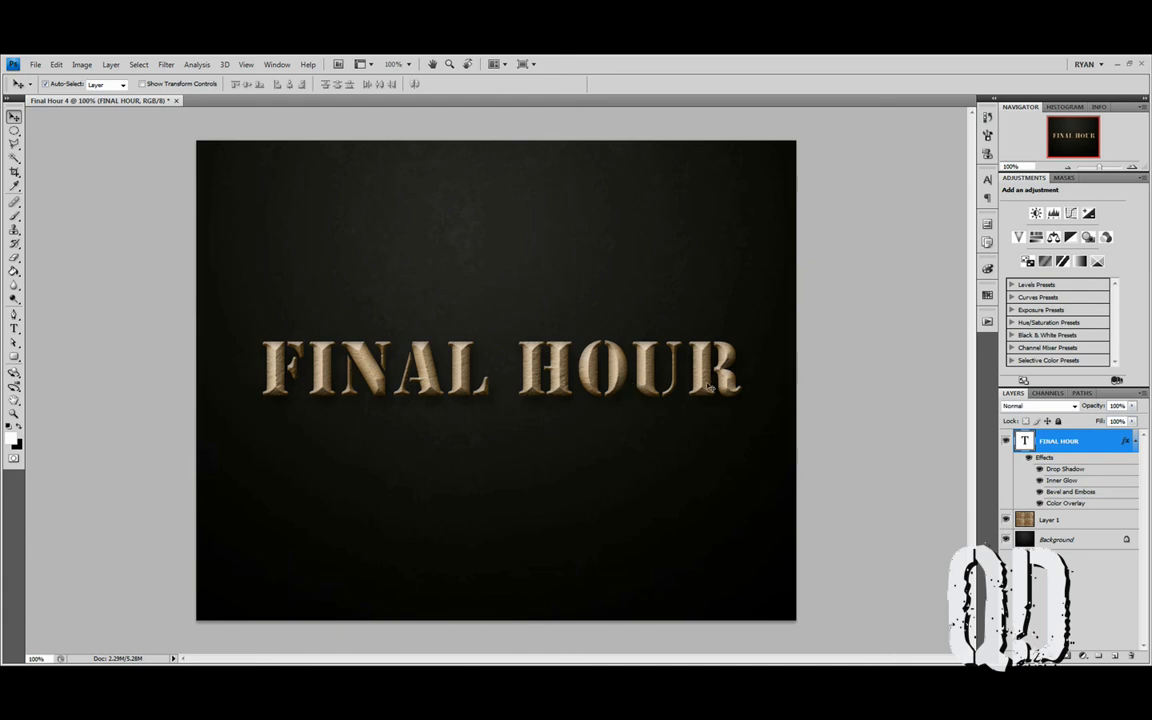
- Type a white '4' on a new text layer, then enlarge and tilt it with Ctrl+T
left_click(16, 330)
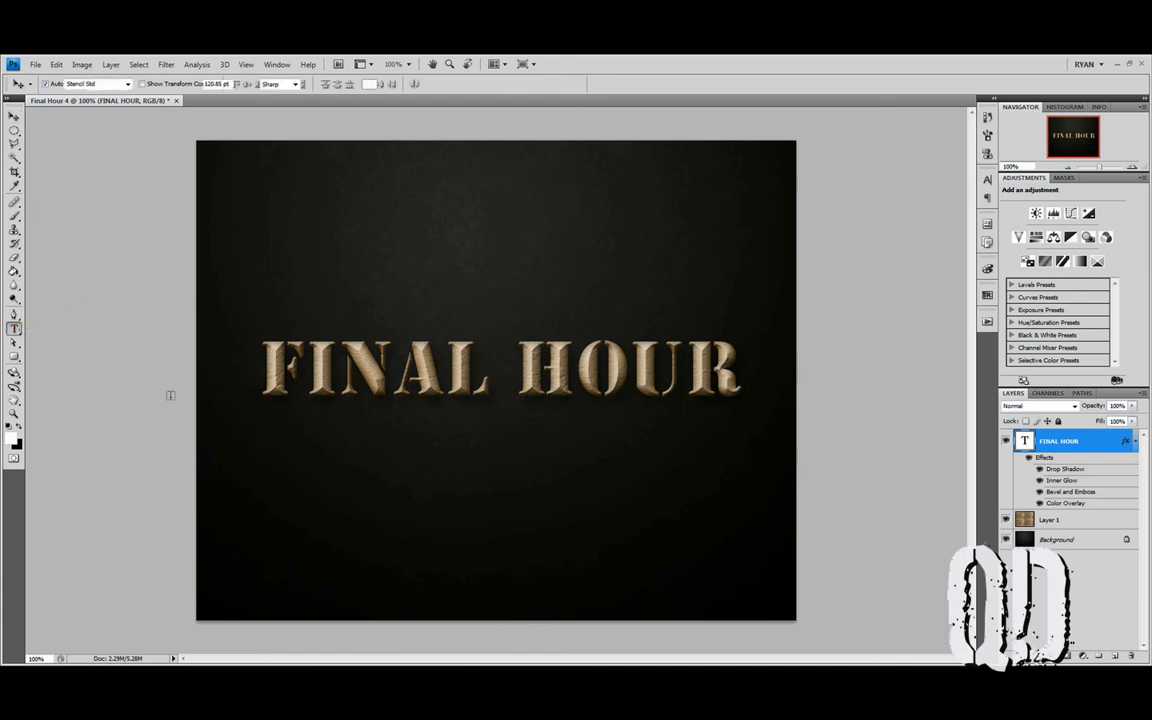
left_click(324, 497)
type("A")
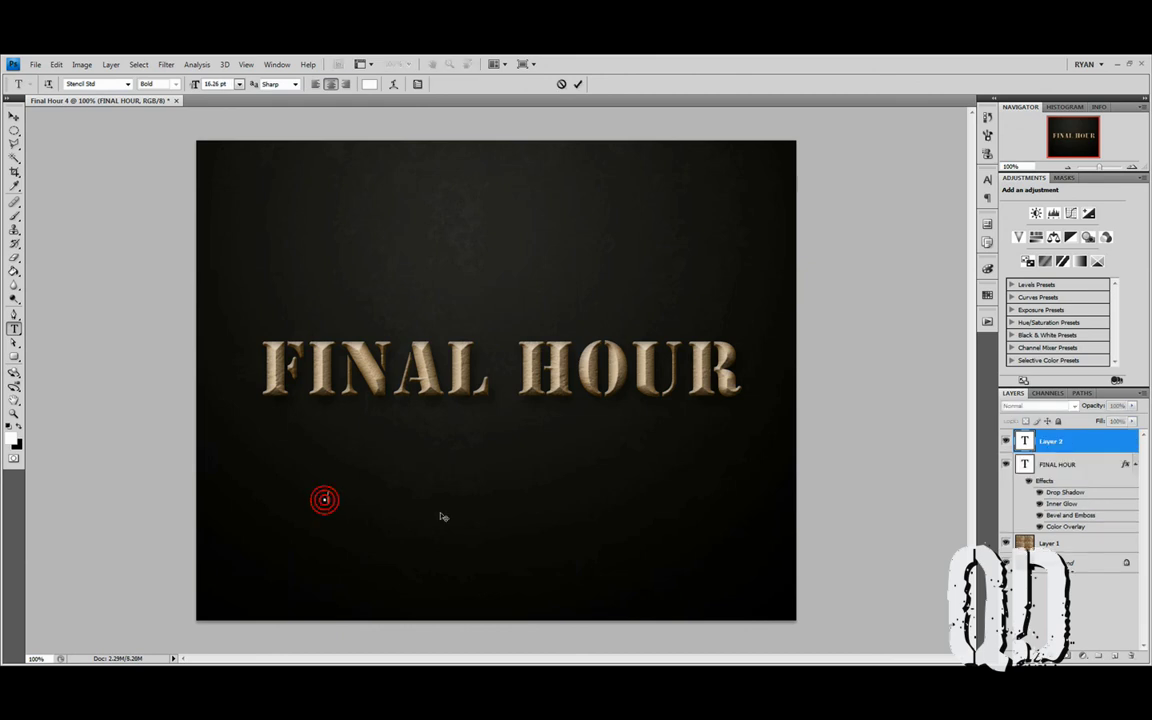
left_click(14, 116)
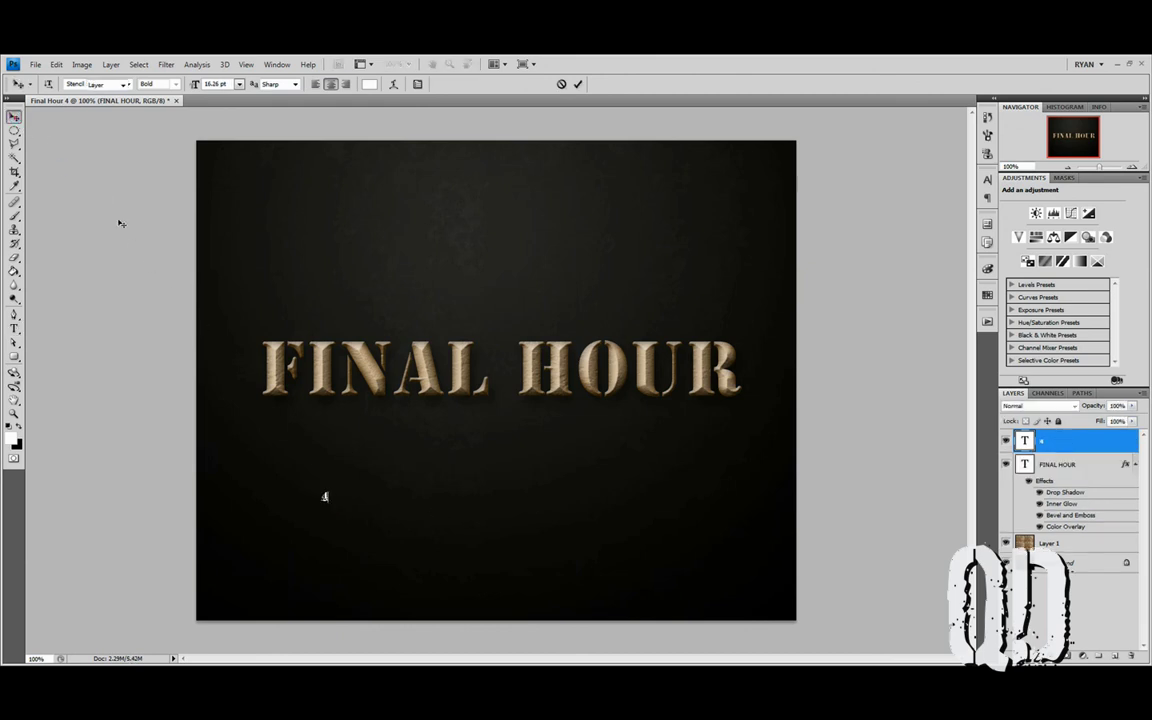
key("ctrl+t")
left_click_drag(327, 494, 396, 413)
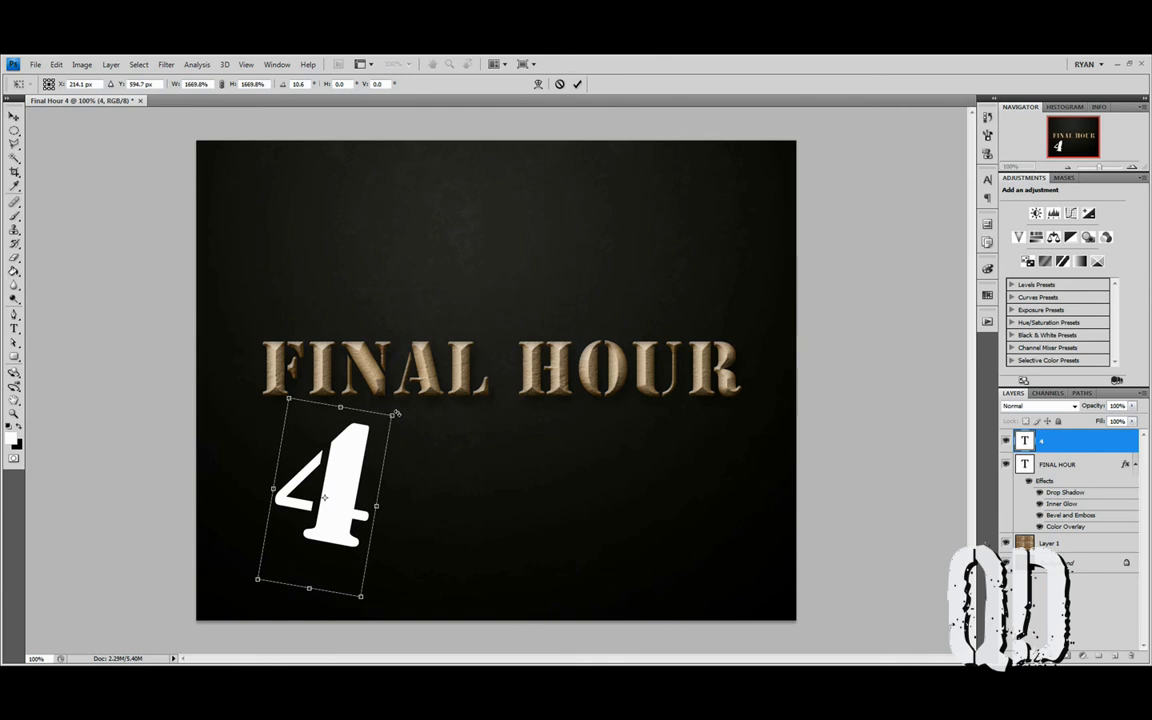
key("Return")
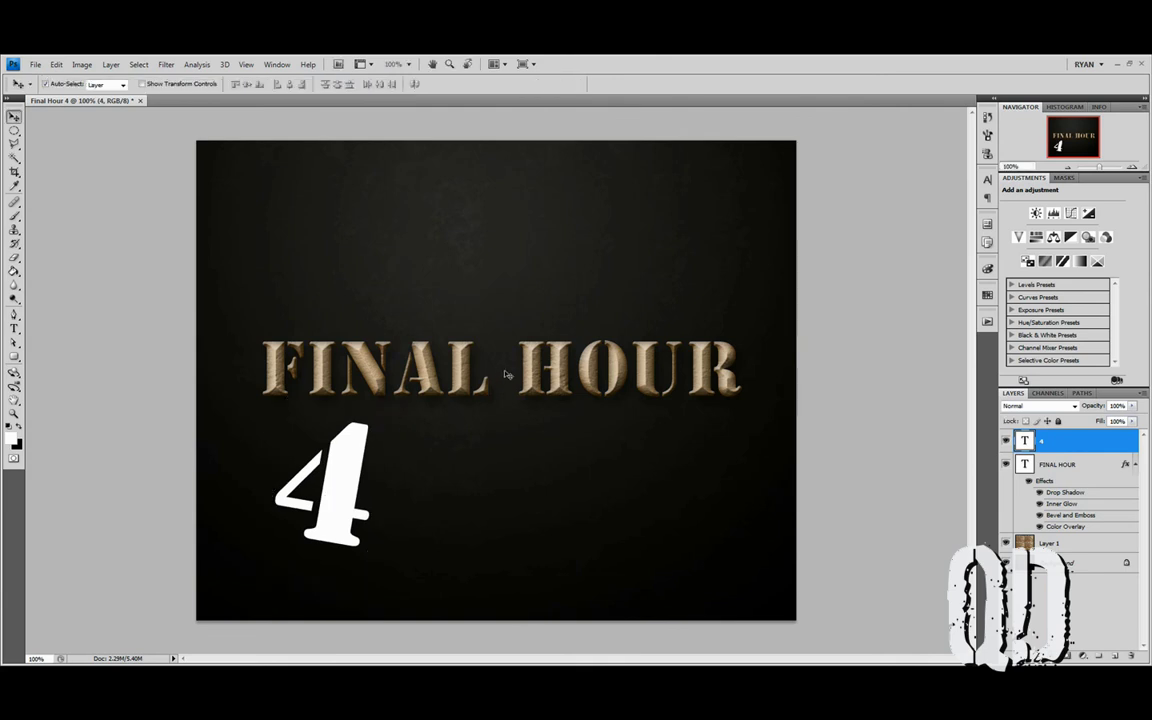
- Shift FINAL HOUR slightly left and move the 4 up over its end
left_click(456, 373)
left_click_drag(456, 373, 427, 373)
left_click_drag(350, 457, 746, 364)
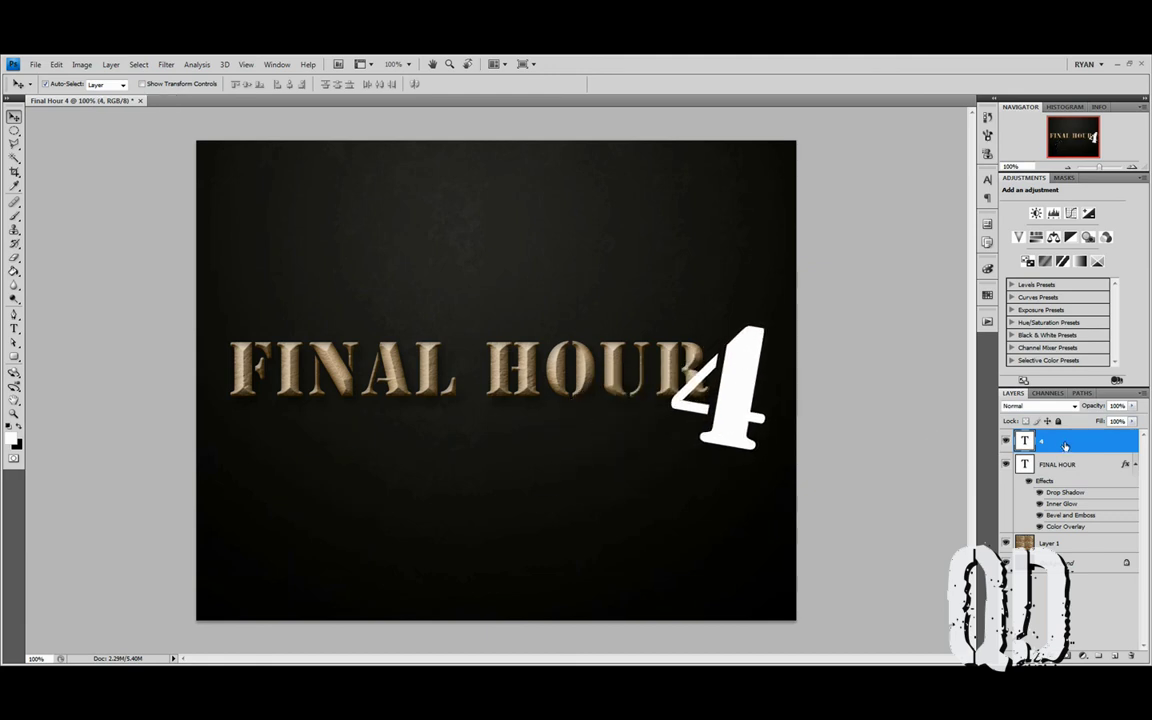